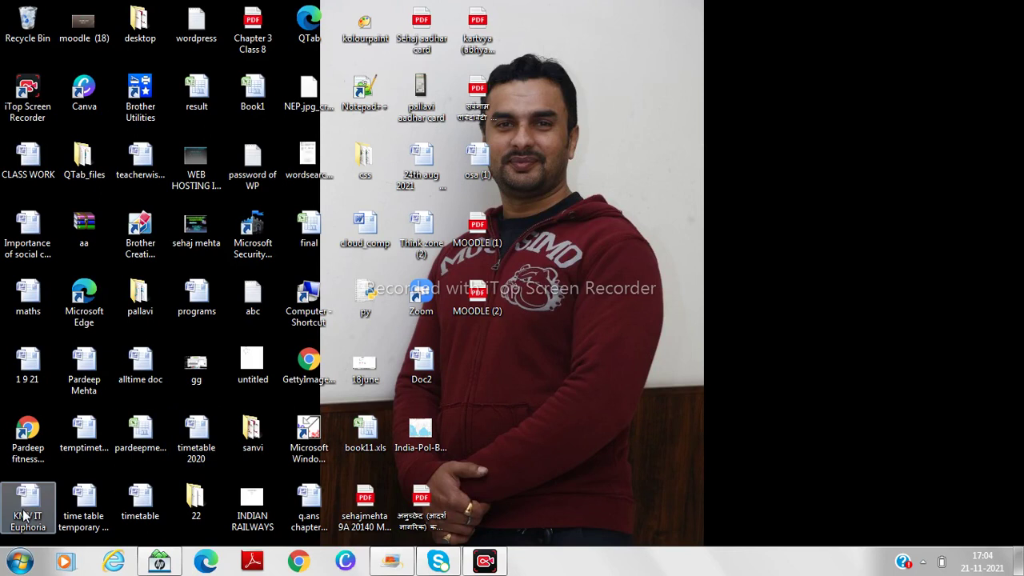
Launch Microsoft Office Excel 2007 from the Start menu's Microsoft Office program folder.
{"action": "left_click", "coordinate": [18, 562]}
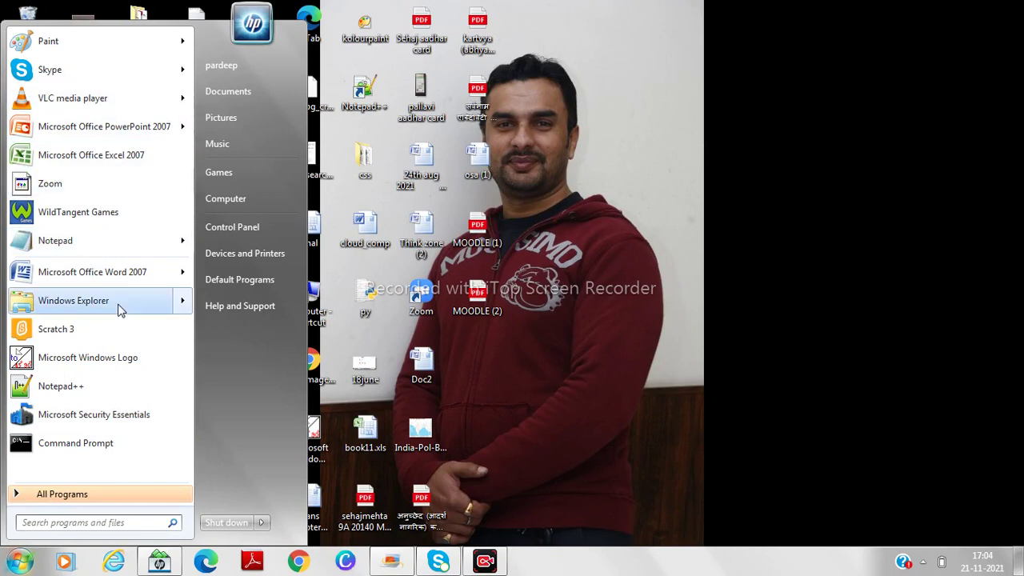
{"action": "mouse_move", "coordinate": [120, 308]}
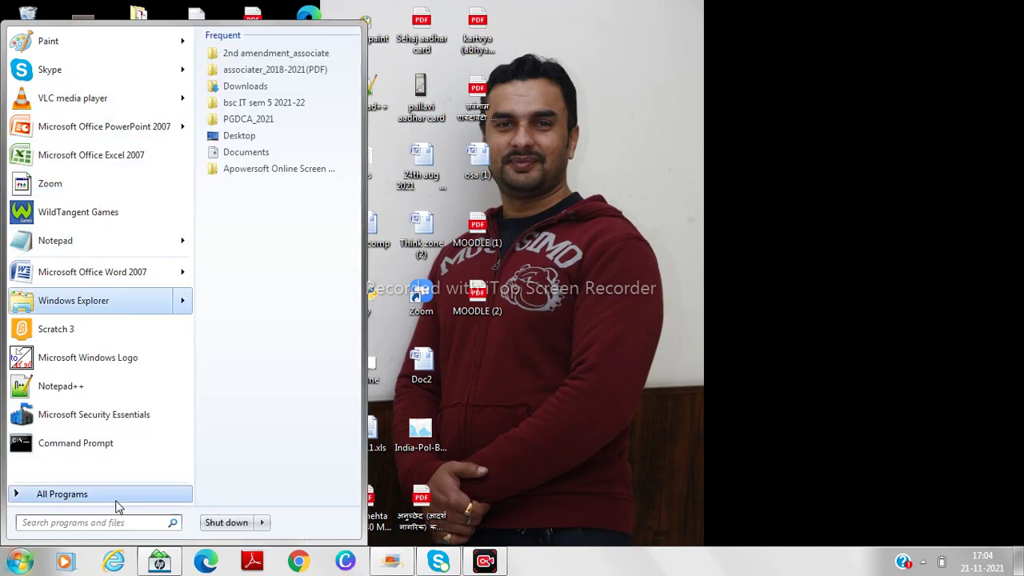
{"action": "left_click", "coordinate": [115, 499]}
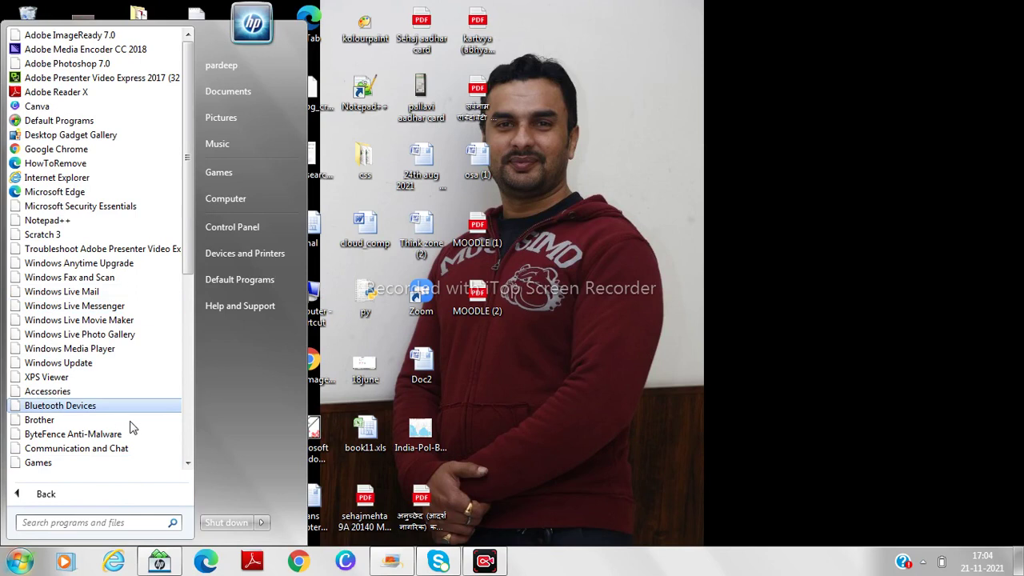
{"action": "left_click", "coordinate": [188, 464]}
{"action": "left_click_drag", "start_coordinate": [188, 469], "coordinate": [107, 398]}
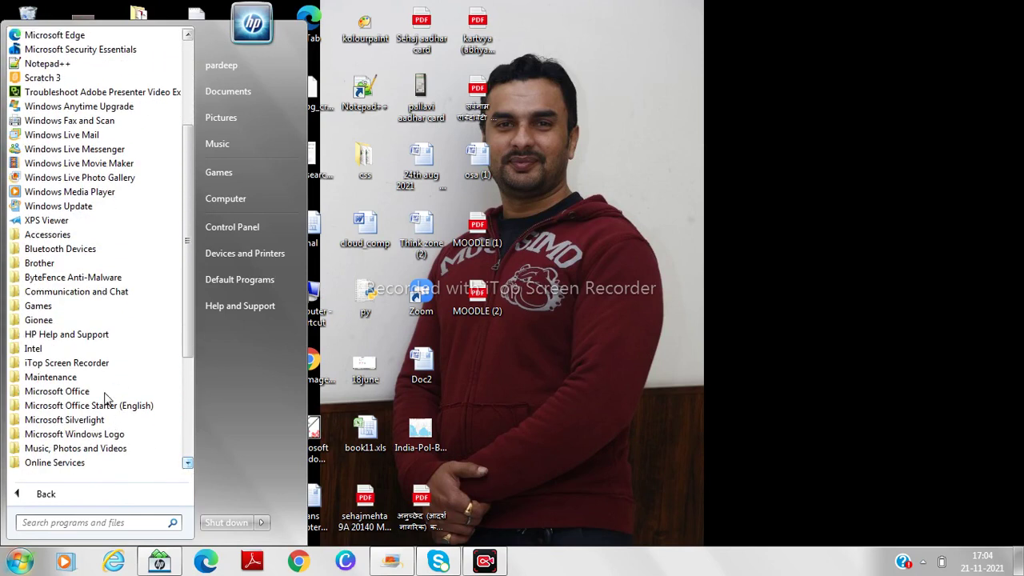
{"action": "left_click", "coordinate": [105, 392]}
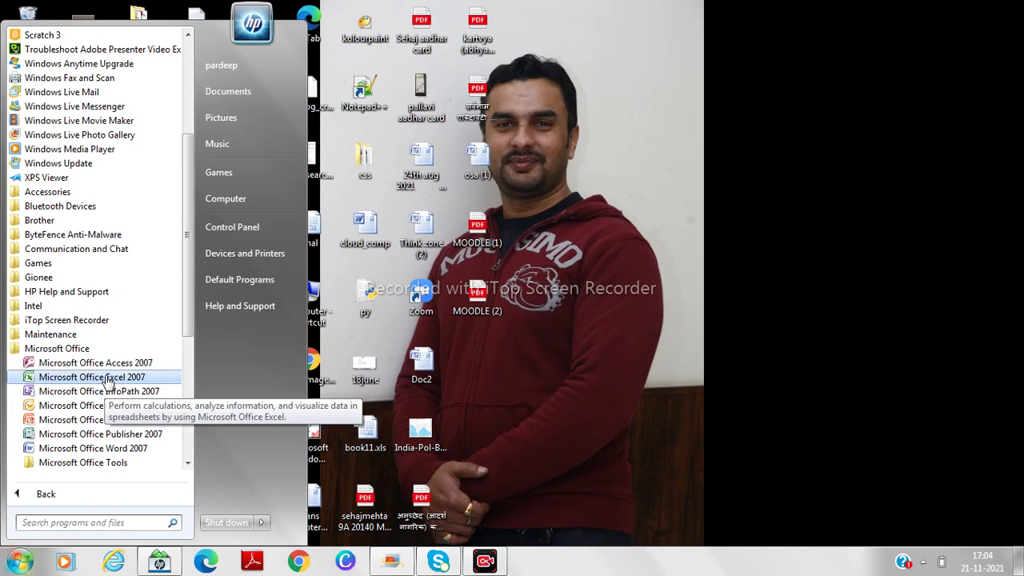
{"action": "left_click", "coordinate": [106, 381]}
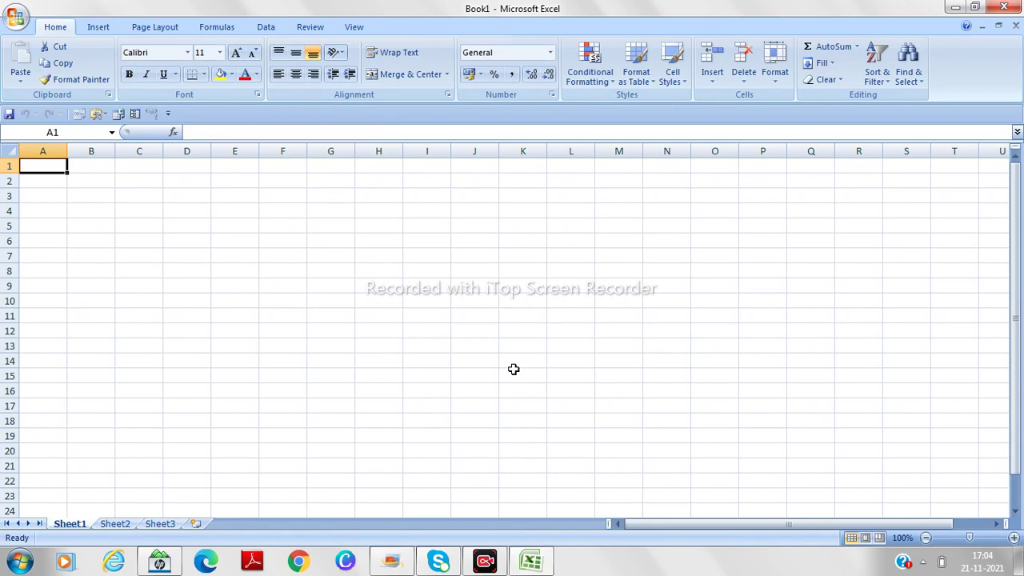
{"action": "left_click", "coordinate": [275, 200]}
{"action": "left_click", "coordinate": [277, 210]}
{"action": "left_click", "coordinate": [277, 227]}
{"action": "left_click", "coordinate": [277, 252]}
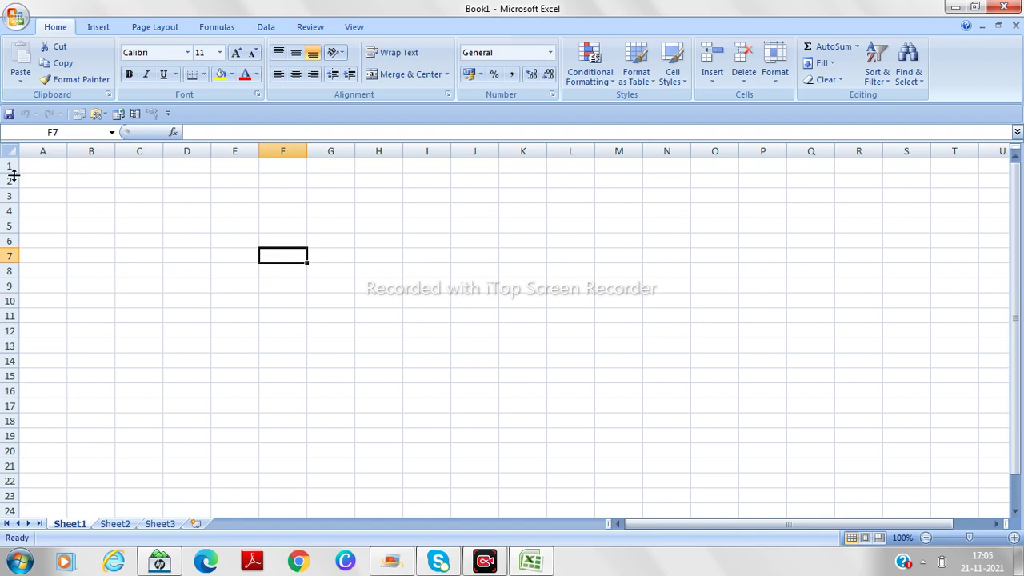
Type the database title in capital letters in cell A1, correcting the misspelling.
{"action": "left_click", "coordinate": [51, 170]}
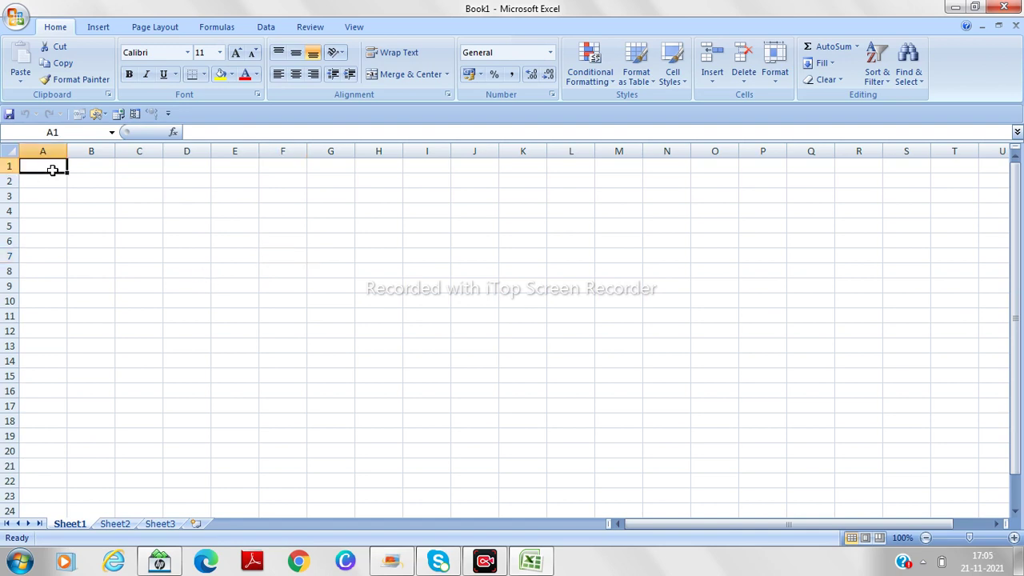
{"action": "key", "text": "Caps_Lock"}
{"action": "type", "text": "PARDEEP"}
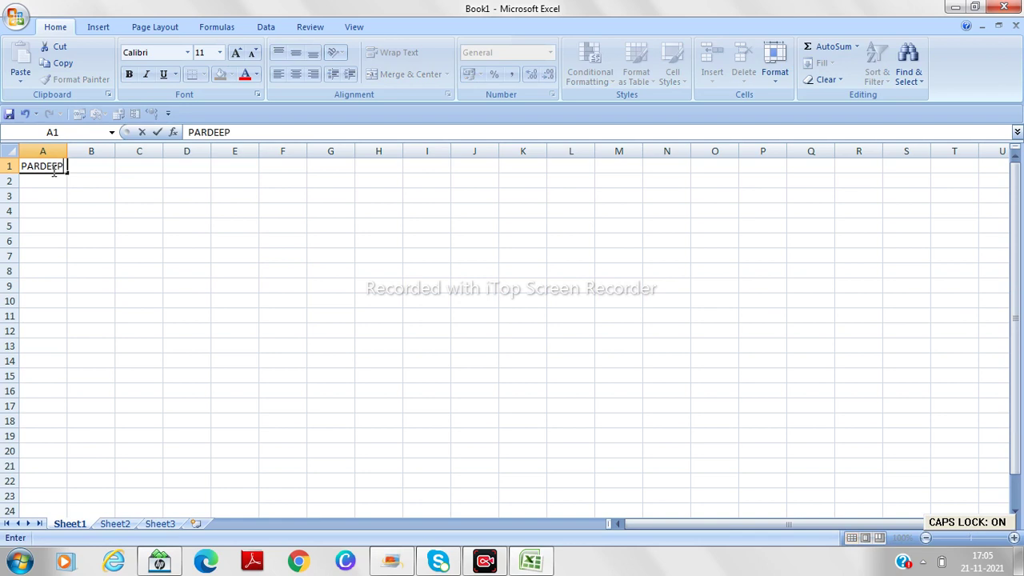
{"action": "type", "text": " DATABSE"}
{"action": "key", "text": "BackSpace"}
{"action": "key", "text": "BackSpace"}
{"action": "key", "text": "Caps_Lock"}
{"action": "key", "text": "BackSpace"}
{"action": "type", "text": "D"}
{"action": "key", "text": "BackSpace"}
{"action": "type", "text": "BASE"}
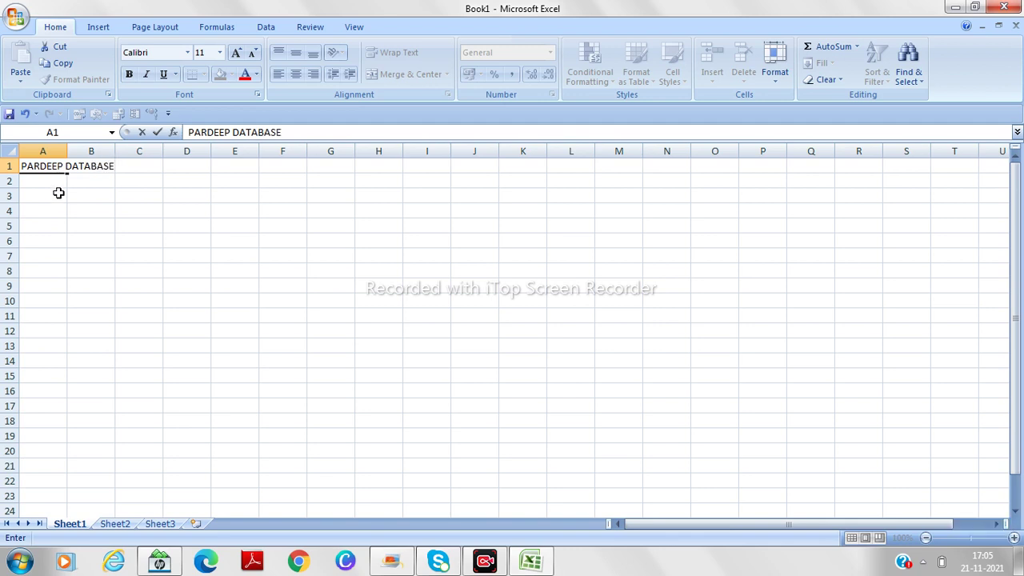
Enter headers SNO, NAME, MATH, ENG, COMP, SCI, TOTAL, GRADE across A3:H3.
{"action": "left_click", "coordinate": [51, 196]}
{"action": "type", "text": "SNO"}
{"action": "key", "text": "Tab"}
{"action": "type", "text": "NAM"}
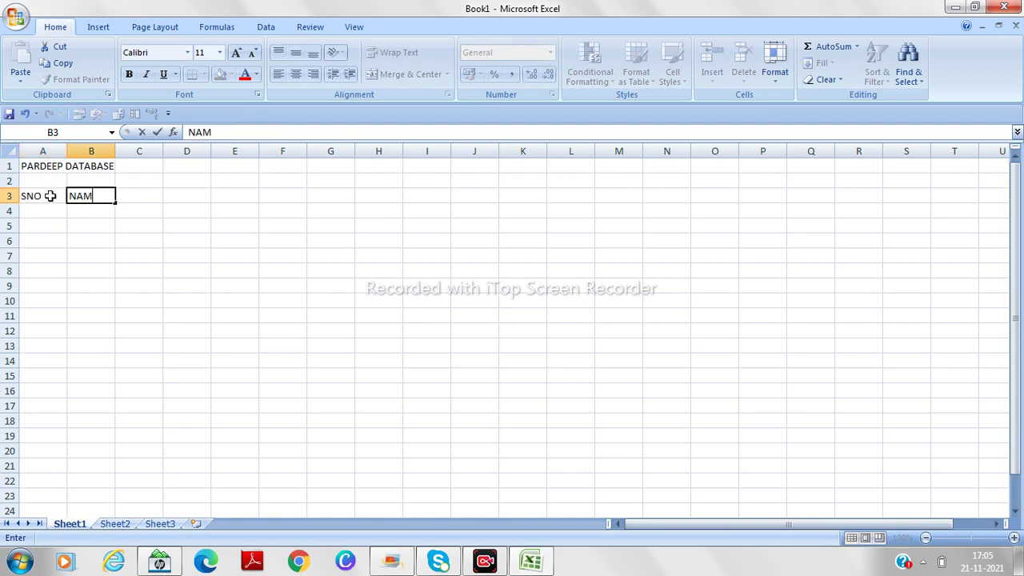
{"action": "type", "text": "E"}
{"action": "key", "text": "Tab"}
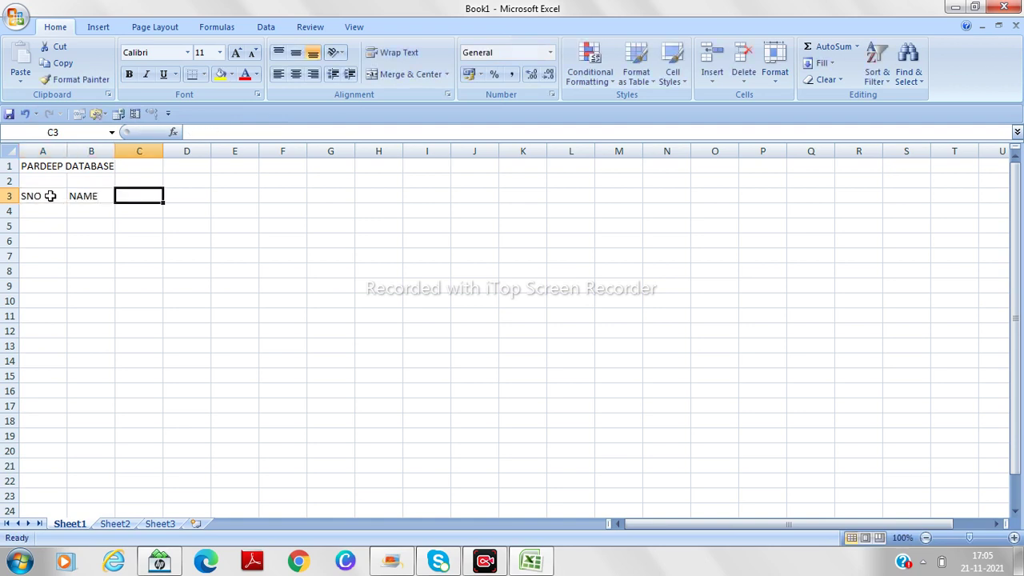
{"action": "type", "text": "MATH"}
{"action": "key", "text": "Tab"}
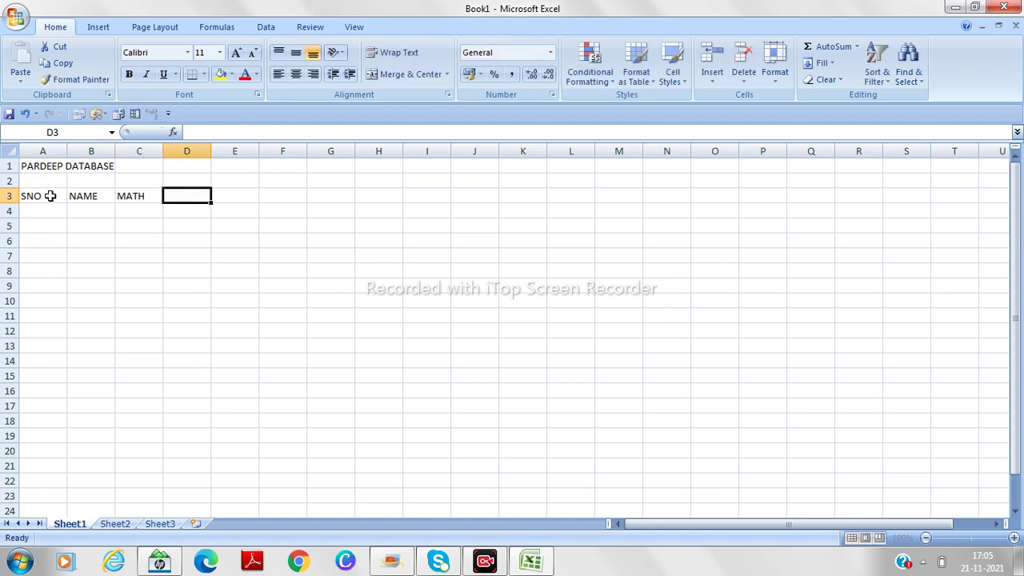
{"action": "type", "text": "ENG"}
{"action": "key", "text": "Tab"}
{"action": "type", "text": "COMP"}
{"action": "key", "text": "Tab"}
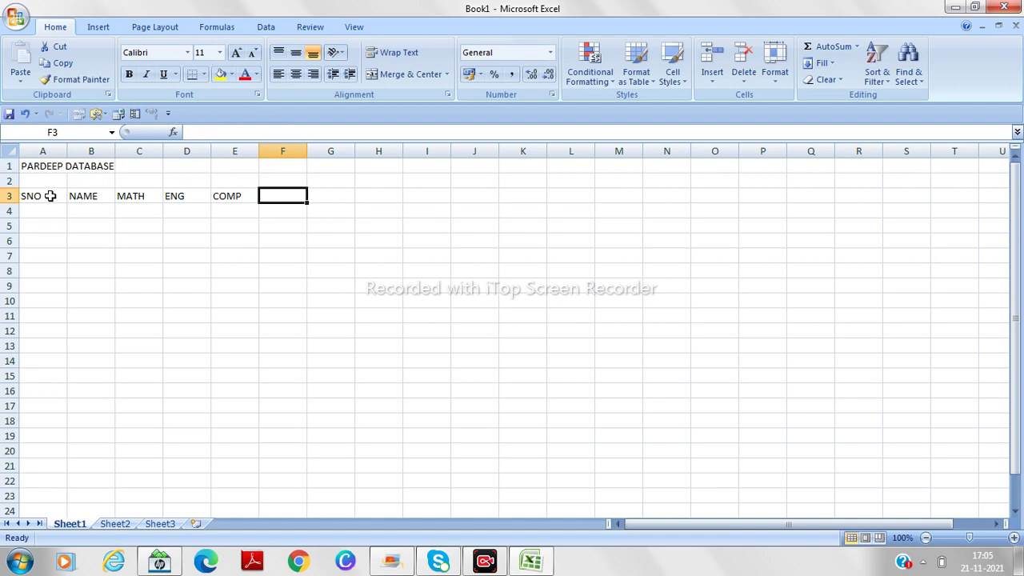
{"action": "type", "text": "SCI"}
{"action": "key", "text": "Tab"}
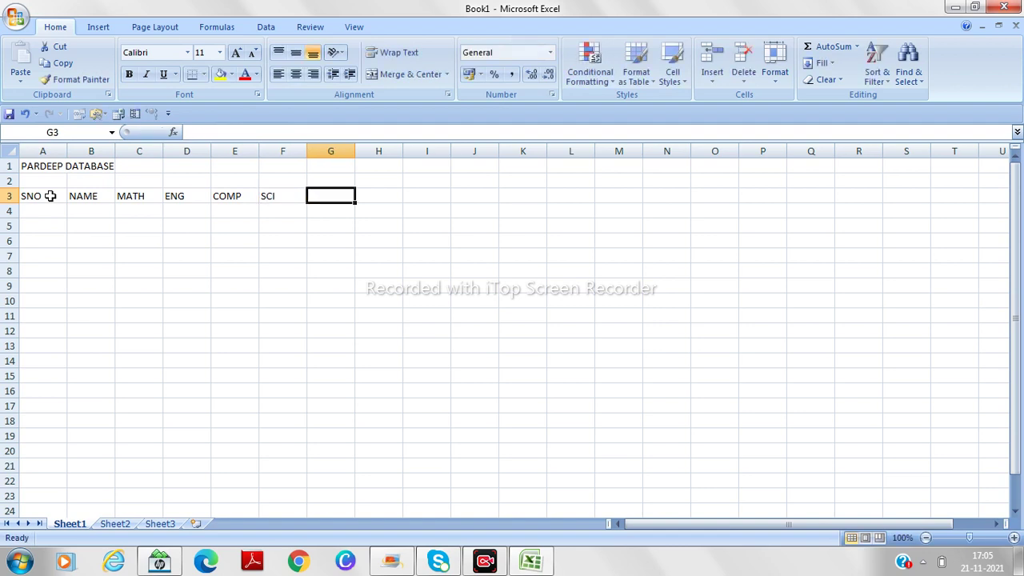
{"action": "type", "text": "TOTAL"}
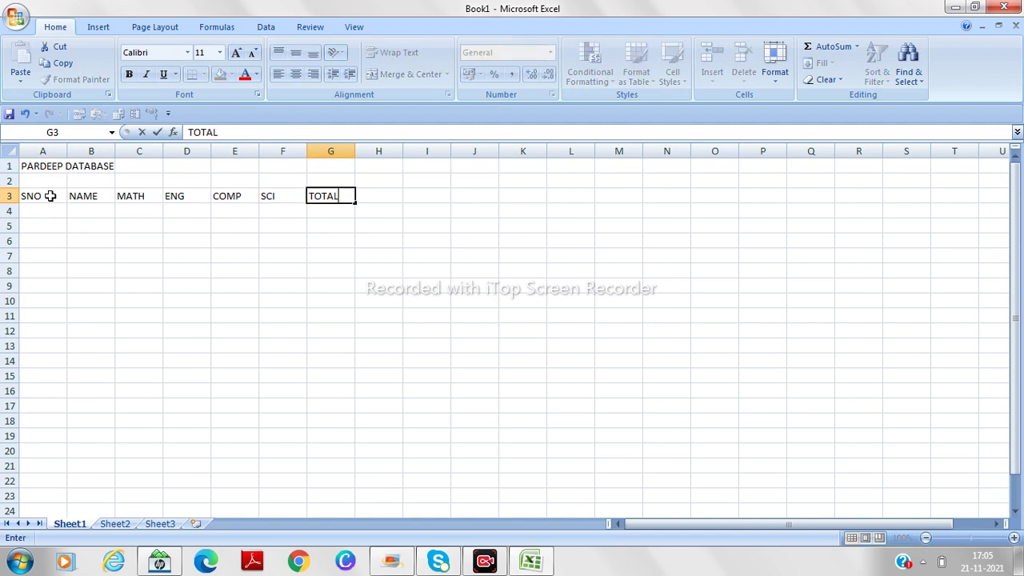
{"action": "key", "text": "Tab"}
{"action": "type", "text": "GRADE"}
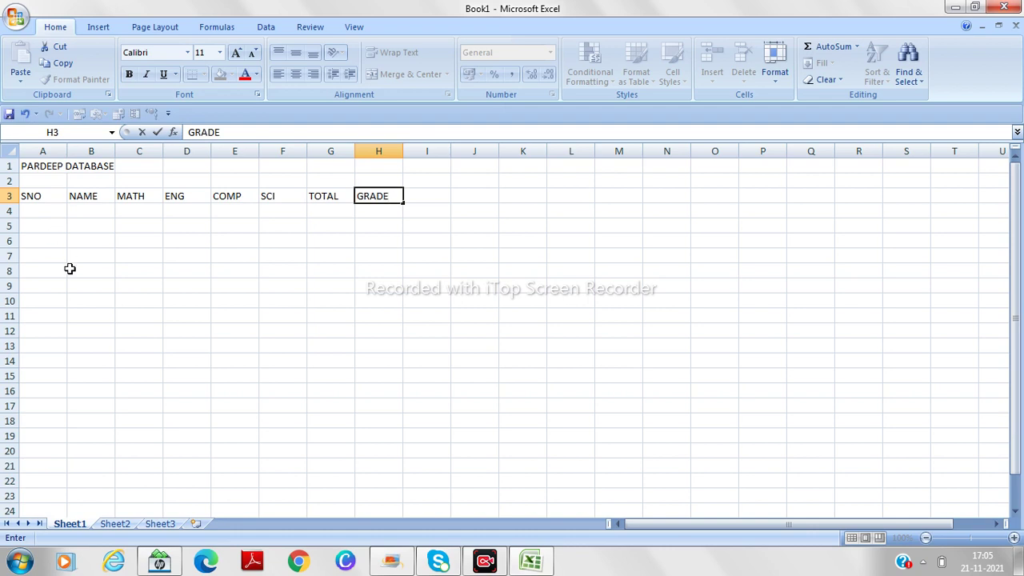
{"action": "left_click", "coordinate": [50, 212]}
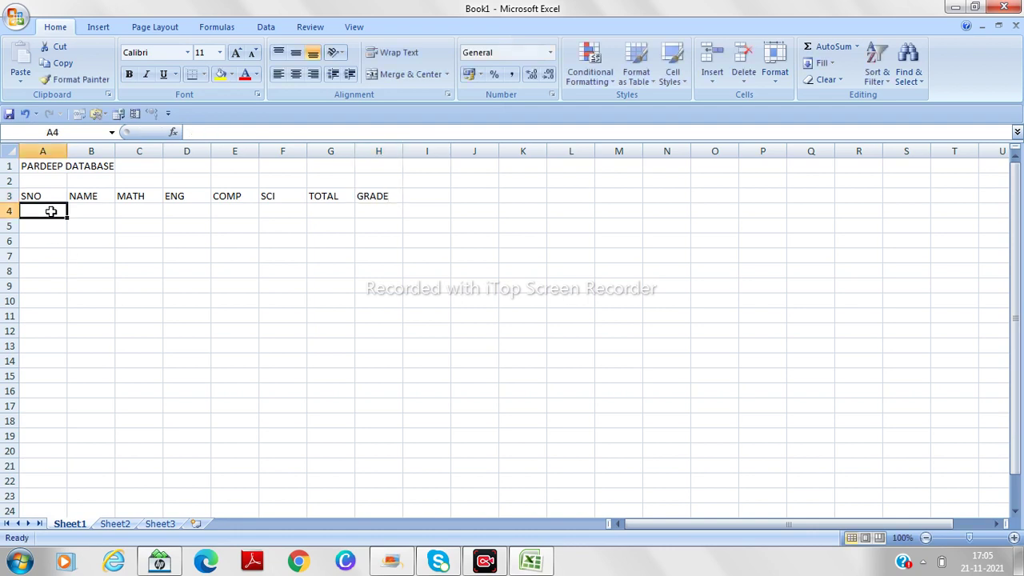
Enter 1 and 2 in A4:A5 and extend the series down to 10 in A13.
{"action": "type", "text": "1"}
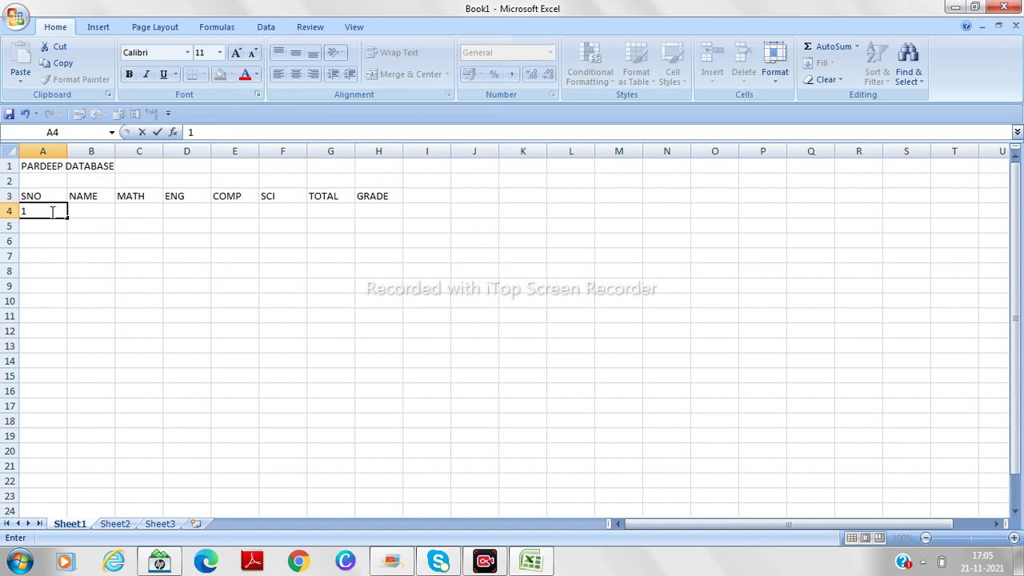
{"action": "key", "text": "Return"}
{"action": "type", "text": "2"}
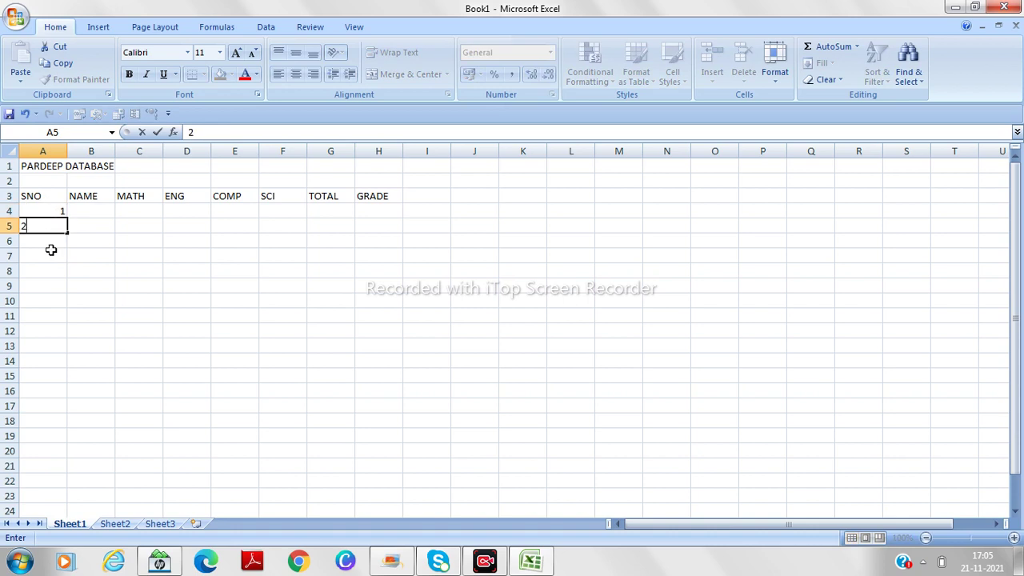
{"action": "left_click", "coordinate": [50, 250]}
{"action": "left_click", "coordinate": [44, 213]}
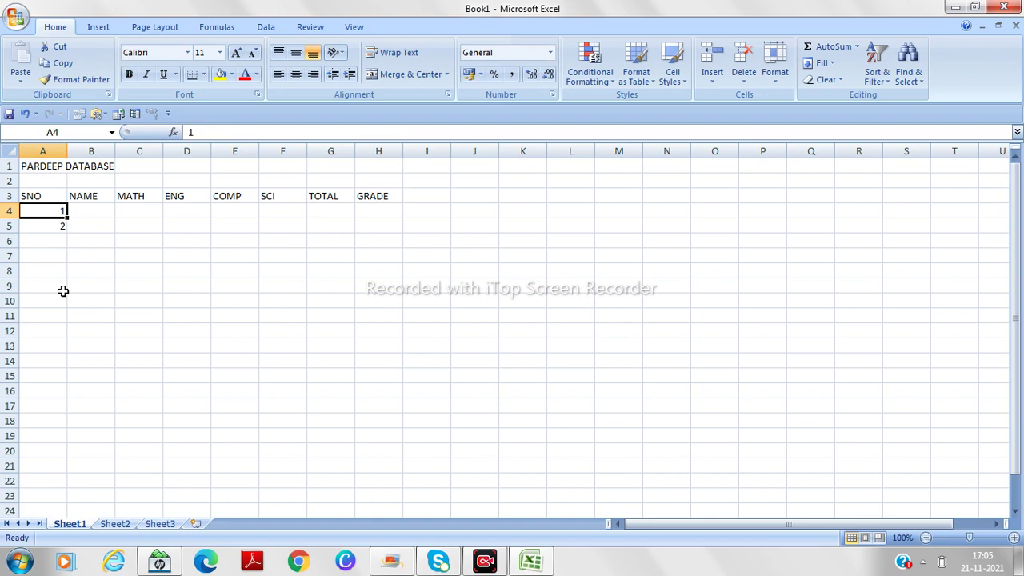
{"action": "double_click", "coordinate": [31, 208]}
{"action": "left_click_drag", "start_coordinate": [31, 208], "coordinate": [75, 215]}
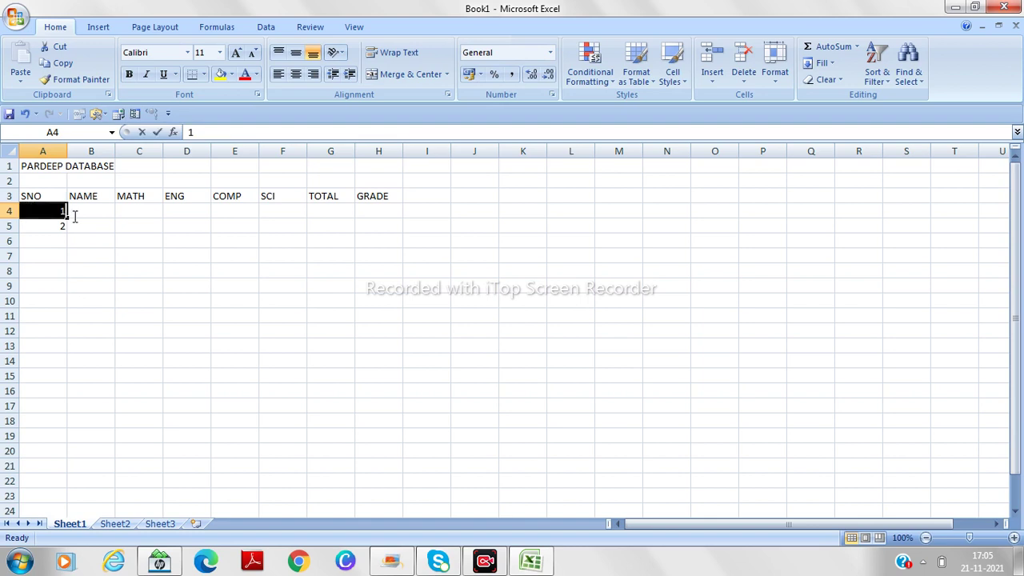
{"action": "left_click", "coordinate": [73, 231]}
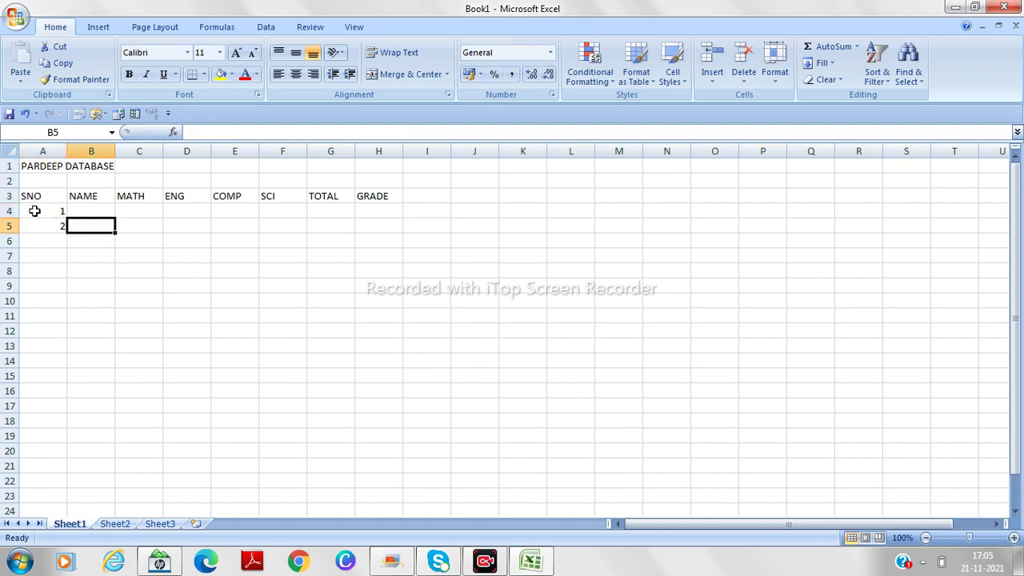
{"action": "left_click", "coordinate": [35, 211]}
{"action": "mouse_move", "coordinate": [35, 210]}
{"action": "left_mouse_down"}
{"action": "mouse_move", "coordinate": [52, 228]}
{"action": "mouse_move", "coordinate": [66, 353]}
{"action": "left_mouse_up"}
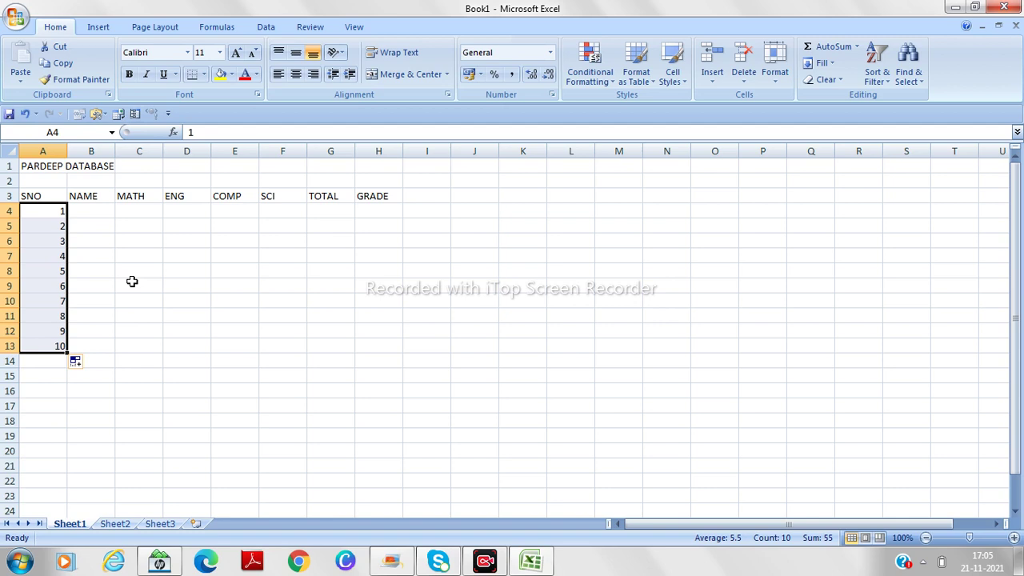
Type the first five student names into B4:B8 of the NAME column.
{"action": "left_click", "coordinate": [100, 206]}
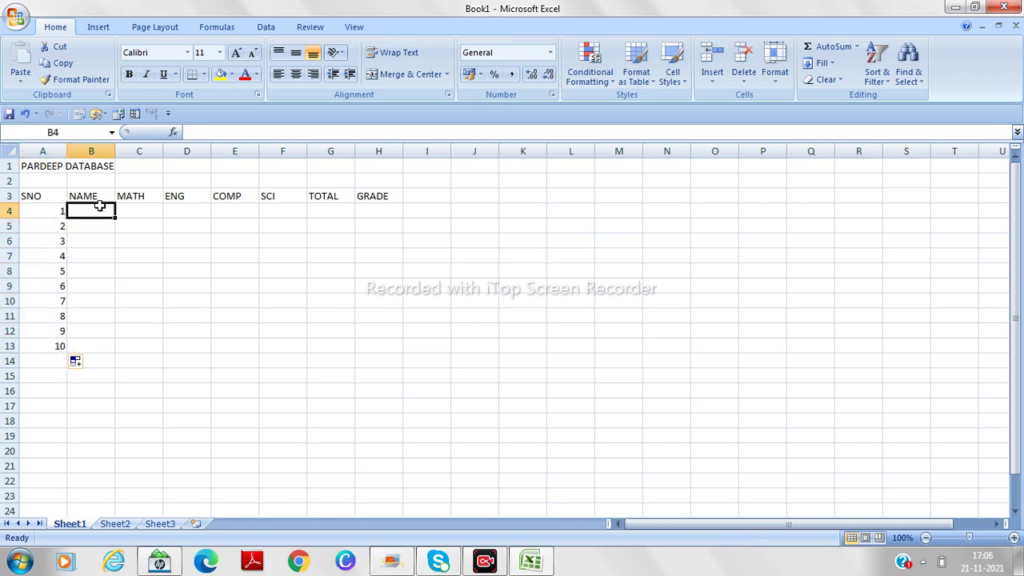
{"action": "type", "text": "RAJ"}
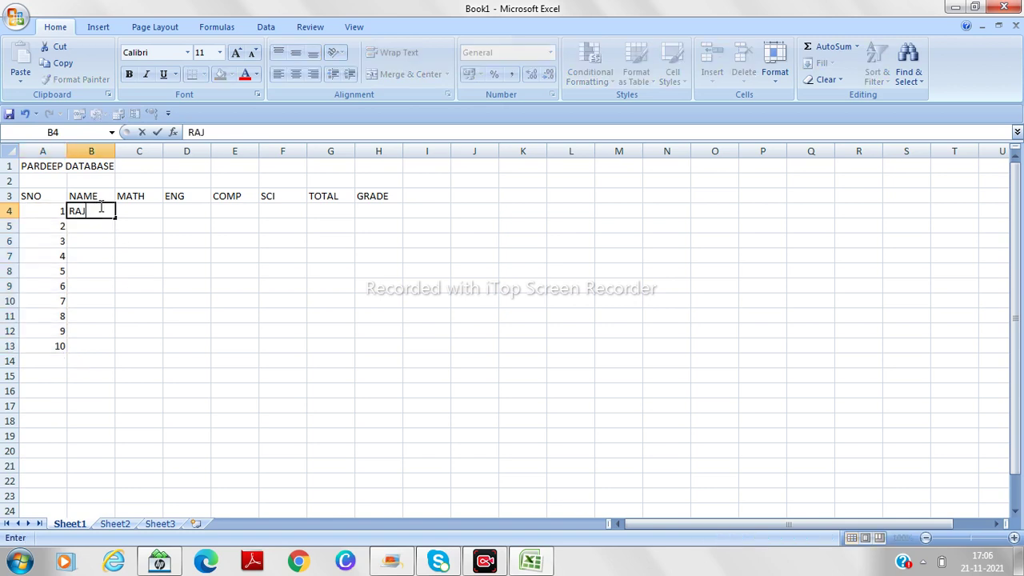
{"action": "key", "text": "Return"}
{"action": "type", "text": "RAHUL"}
{"action": "key", "text": "Return"}
{"action": "type", "text": "PRIYA"}
{"action": "key", "text": "Caps_Lock"}
{"action": "key", "text": "Return"}
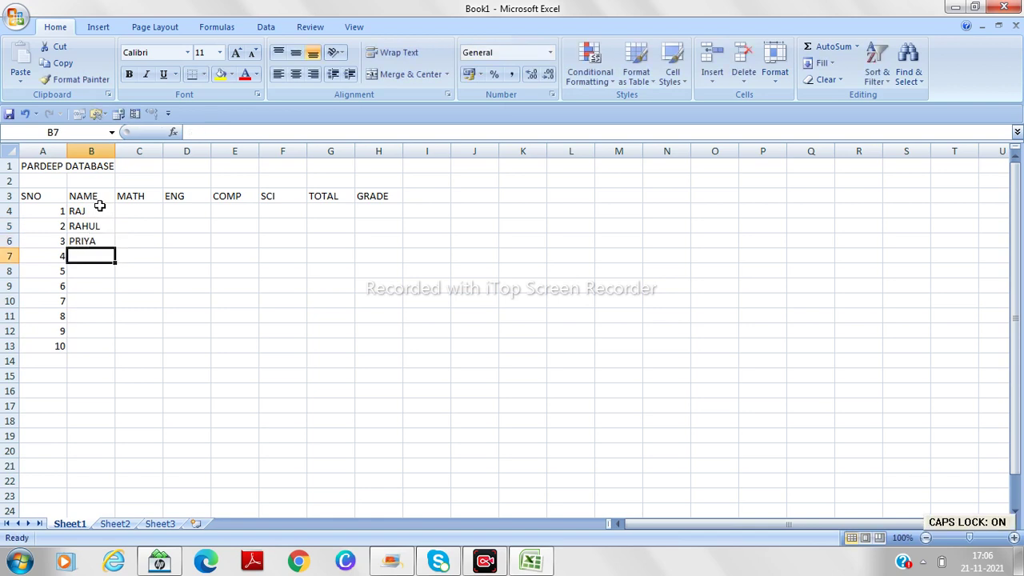
{"action": "type", "text": "GINNI"}
{"action": "key", "text": "Return"}
{"action": "type", "text": "POOJA"}
{"action": "key", "text": "Return"}
Type the remaining five student names into B9:B13, fixing typos.
{"action": "type", "text": "ANVI"}
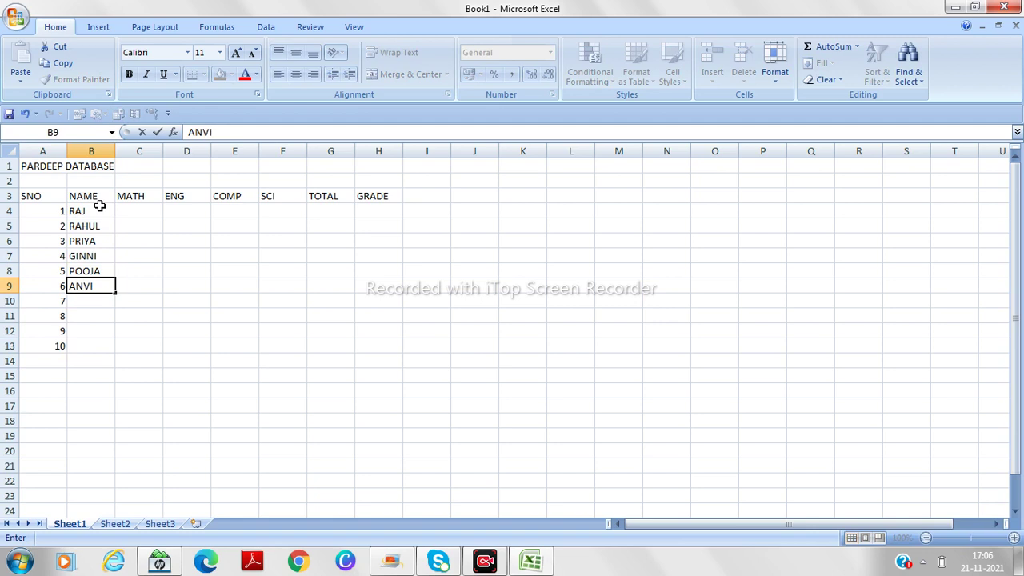
{"action": "key", "text": "BackSpace"}
{"action": "key", "text": "BackSpace"}
{"action": "key", "text": "BackSpace"}
{"action": "type", "text": "SANVI"}
{"action": "key", "text": "Return"}
{"action": "type", "text": "SEHAK"}
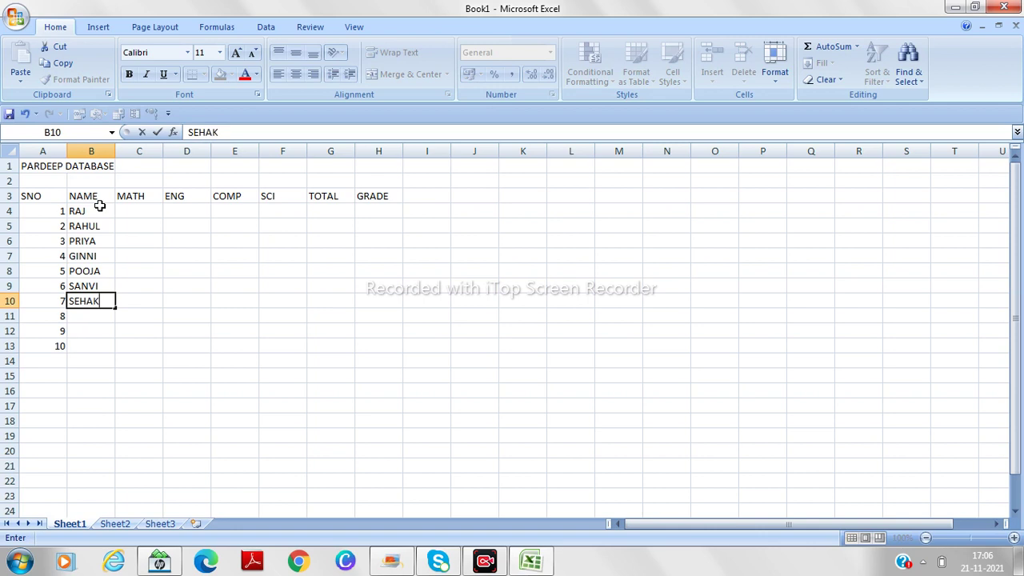
{"action": "type", "text": "J"}
{"action": "key", "text": "Return"}
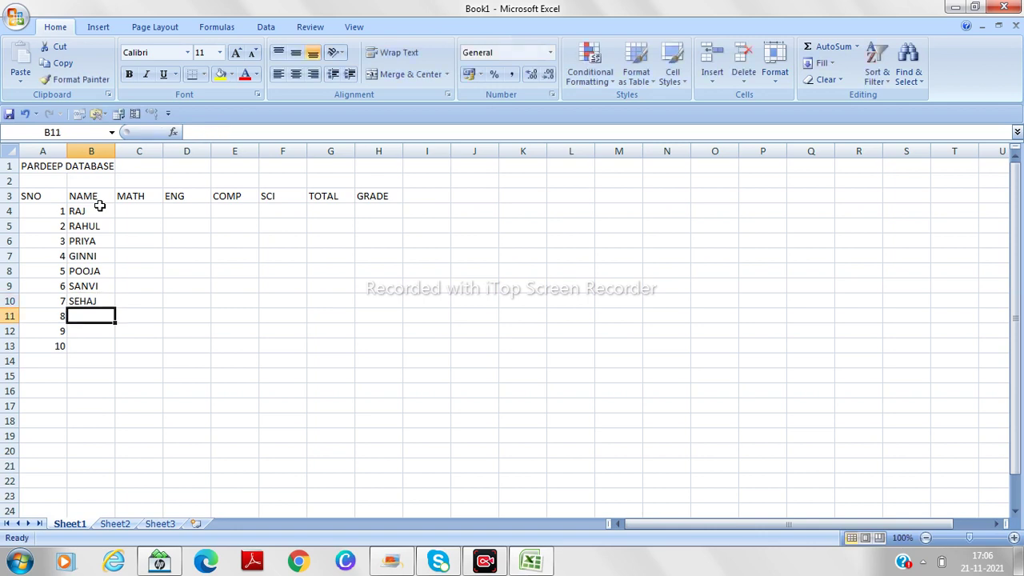
{"action": "type", "text": "PALLAVI"}
{"action": "key", "text": "Return"}
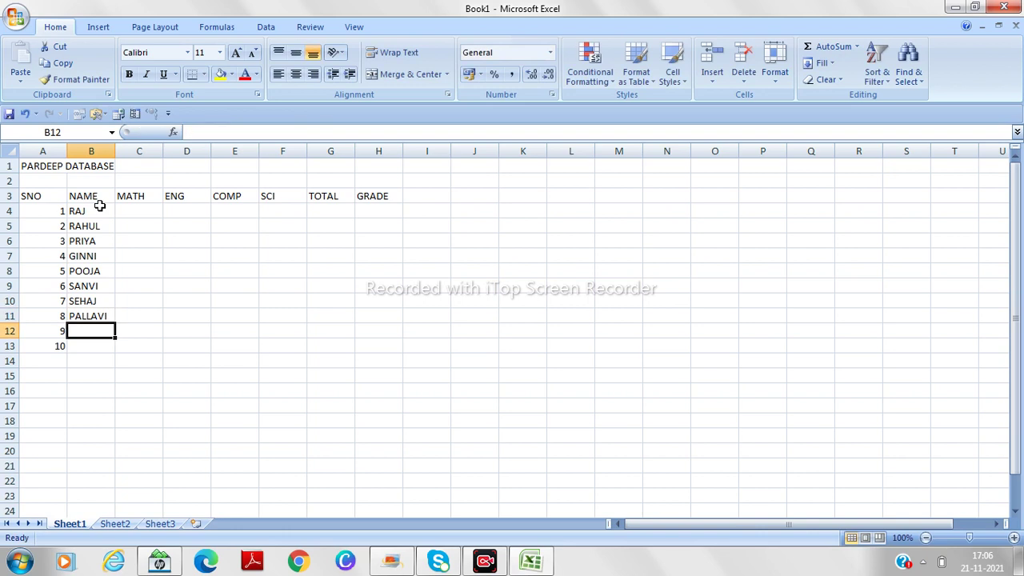
{"action": "type", "text": "PARDEEP"}
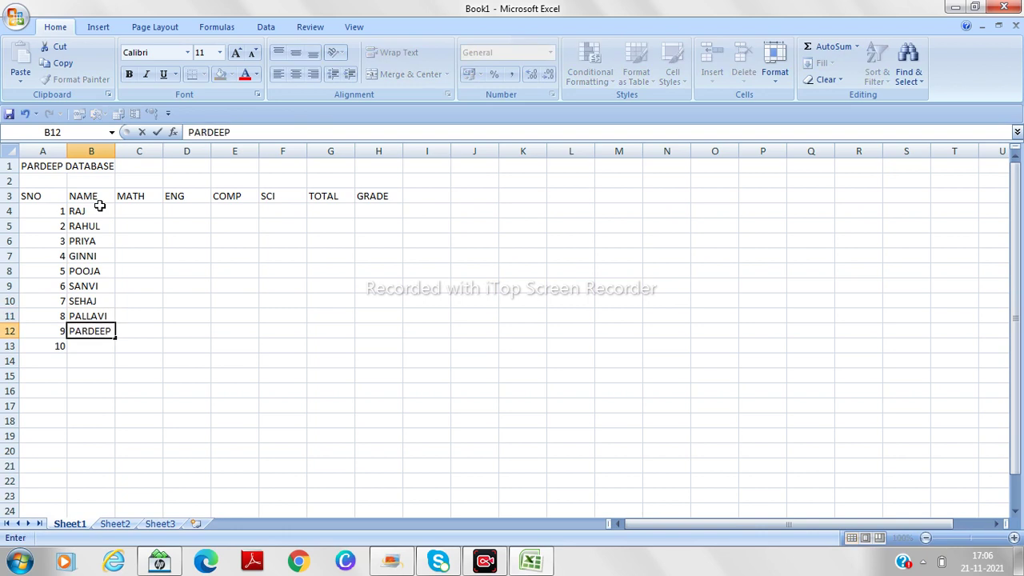
{"action": "key", "text": "Return"}
{"action": "type", "text": "R"}
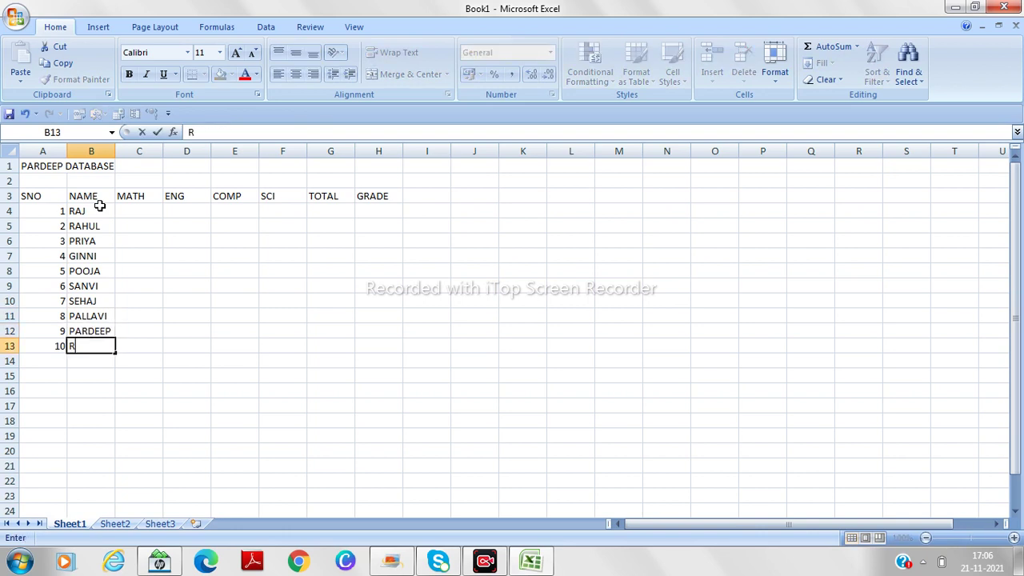
{"action": "type", "text": "A"}
{"action": "key", "text": "BackSpace"}
{"action": "type", "text": "AJ"}
{"action": "left_click", "coordinate": [141, 211]}
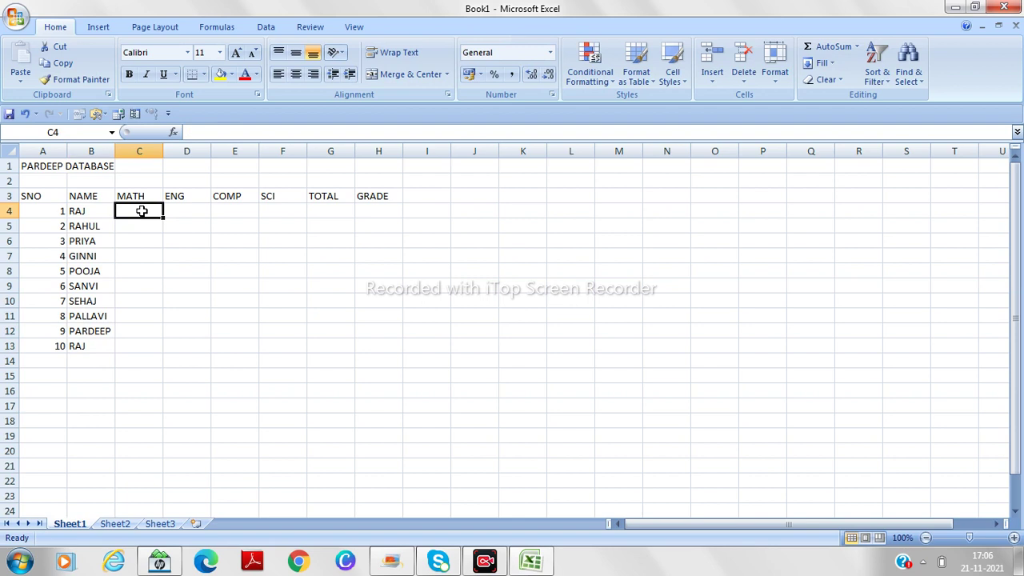
Enter the MATH marks down column C, starting with 23 and ending with 77.
{"action": "type", "text": "23"}
{"action": "key", "text": "Return"}
{"action": "type", "text": "45"}
{"action": "key", "text": "Return"}
{"action": "type", "text": "56"}
{"action": "key", "text": "Return"}
{"action": "type", "text": "78"}
{"action": "key", "text": "Return"}
{"action": "type", "text": "89"}
{"action": "key", "text": "Return"}
{"action": "type", "text": "34"}
{"action": "key", "text": "Return"}
{"action": "type", "text": "45"}
{"action": "key", "text": "Return"}
{"action": "type", "text": "45"}
{"action": "key", "text": "Return"}
{"action": "type", "text": "45 "}
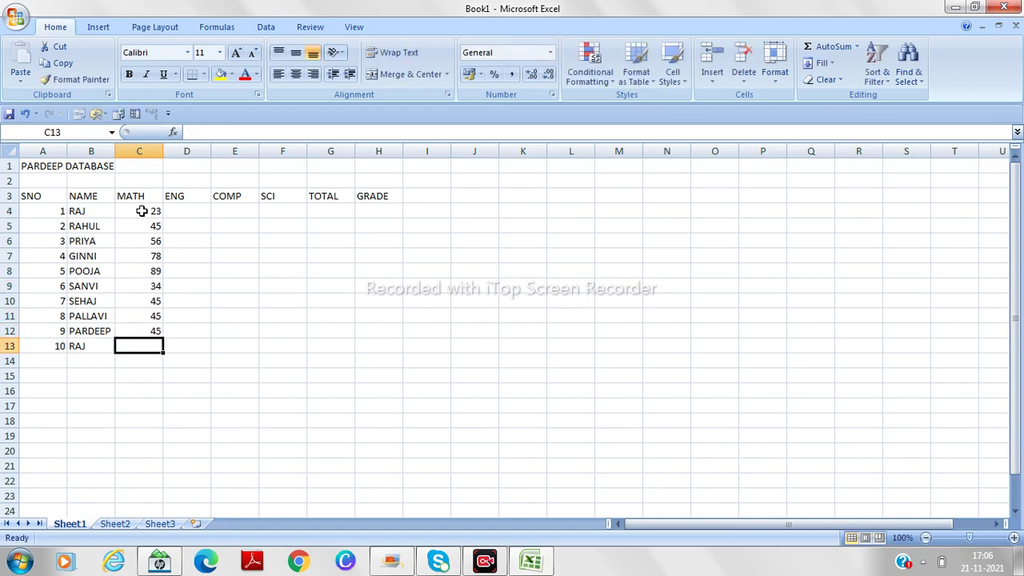
{"action": "type", "text": "77"}
{"action": "key", "text": "Return"}
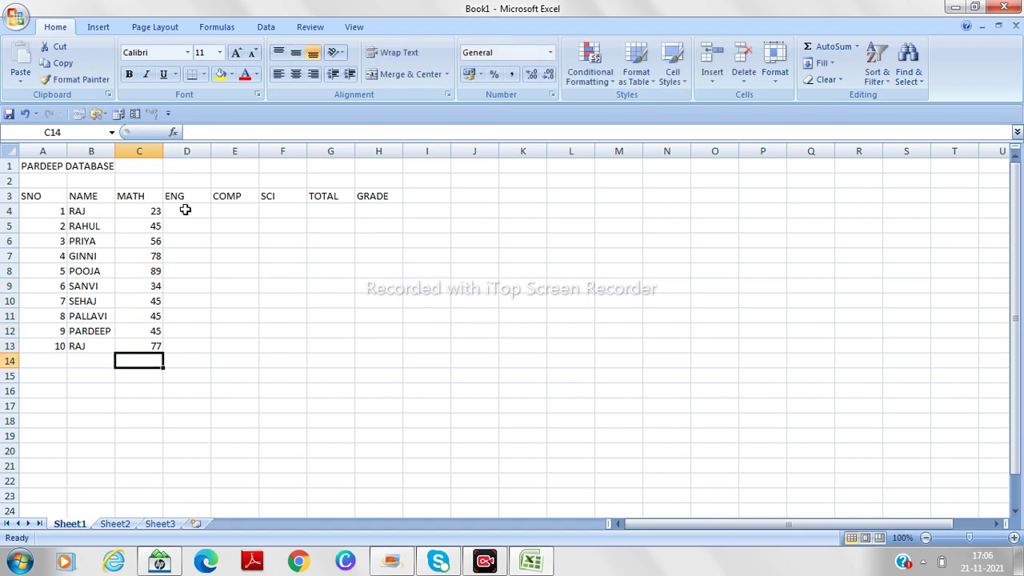
Enter the ENG marks down column D from D4, ending with 56.
{"action": "left_click", "coordinate": [184, 210]}
{"action": "type", "text": "67 67 "}
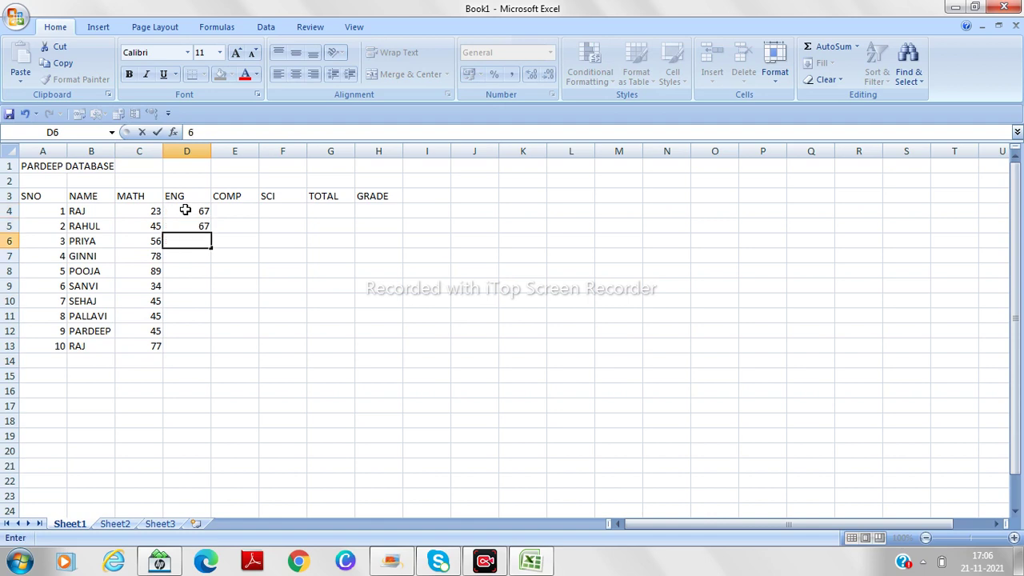
{"action": "type", "text": "67 45 43"}
{"action": "key", "text": "Return"}
{"action": "type", "text": "4"}
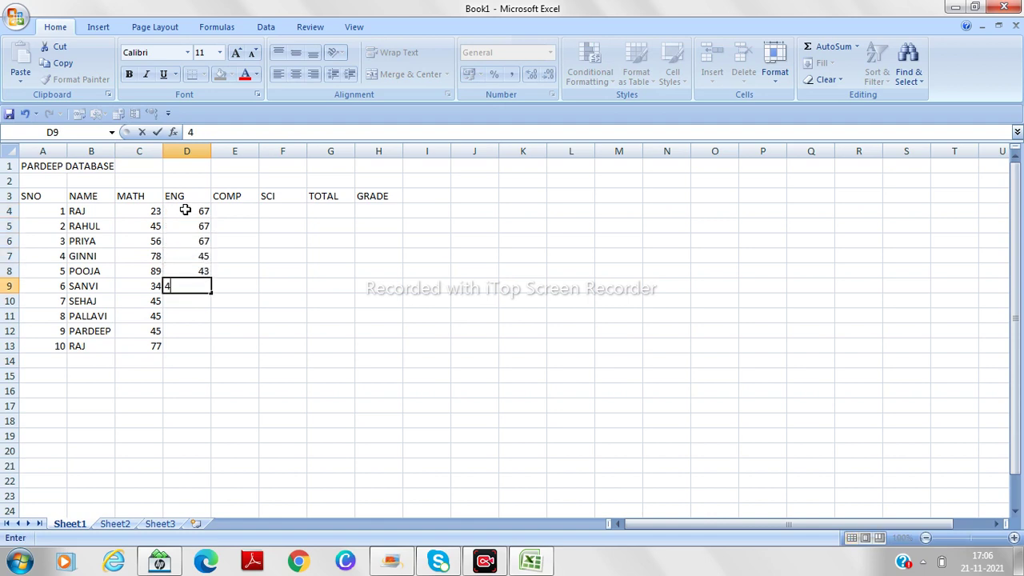
{"action": "key", "text": "Return"}
{"action": "type", "text": "78 67"}
{"action": "key", "text": "Return"}
{"action": "type", "text": "67"}
{"action": "key", "text": "Return"}
{"action": "type", "text": "56"}
{"action": "key", "text": "Return"}
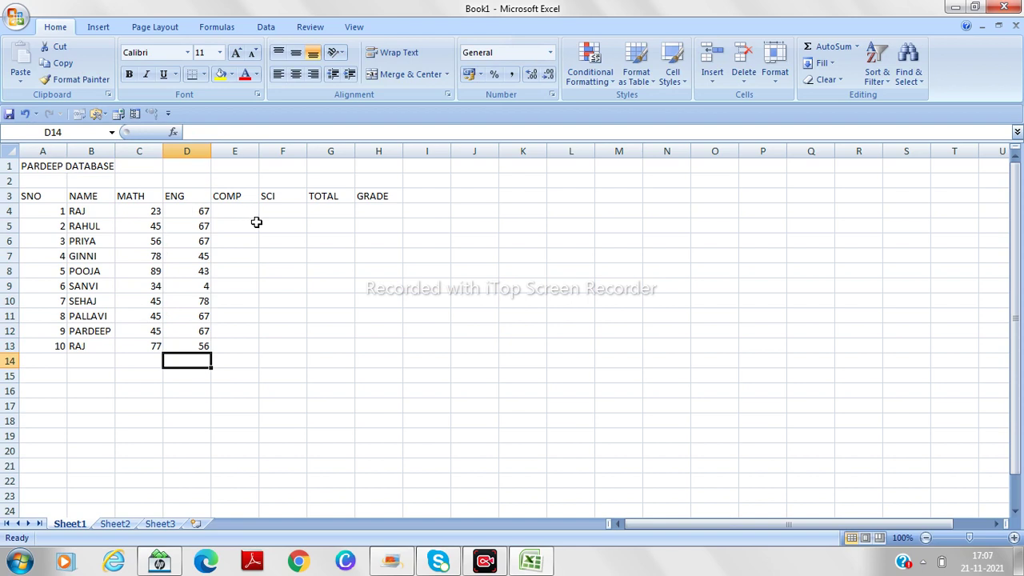
Enter the COMP marks down column E from E4, ending with 67.
{"action": "left_click", "coordinate": [249, 210]}
{"action": "type", "text": "78 78"}
{"action": "key", "text": "Return"}
{"action": "type", "text": "78"}
{"action": "key", "text": "Return"}
{"action": "type", "text": "89"}
{"action": "key", "text": "Return"}
{"action": "type", "text": "89 89 "}
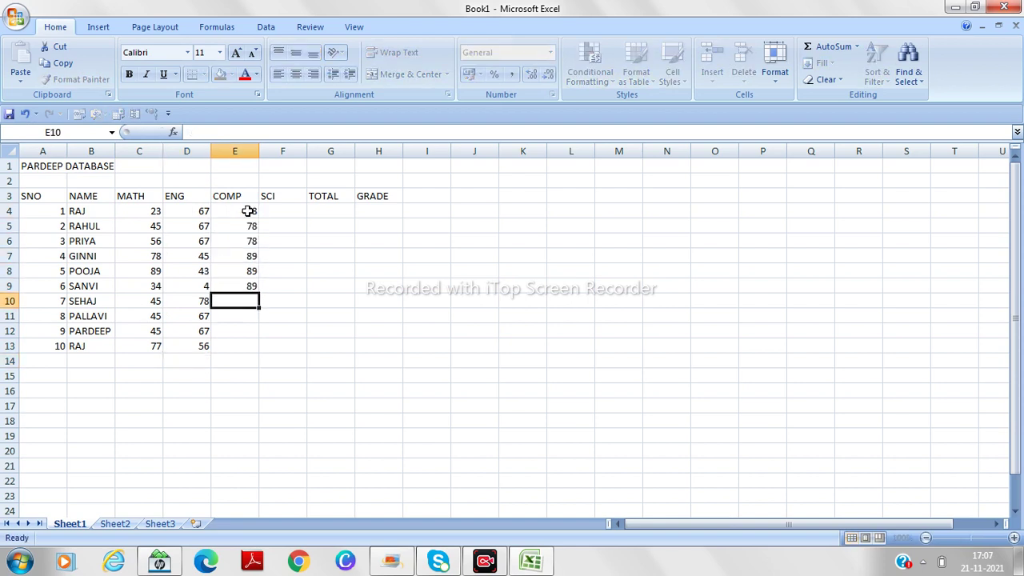
{"action": "type", "text": "56"}
{"action": "key", "text": "Return"}
{"action": "type", "text": "56"}
{"action": "key", "text": "Return"}
{"action": "type", "text": "78"}
{"action": "key", "text": "Return"}
{"action": "type", "text": "67"}
{"action": "key", "text": "Return"}
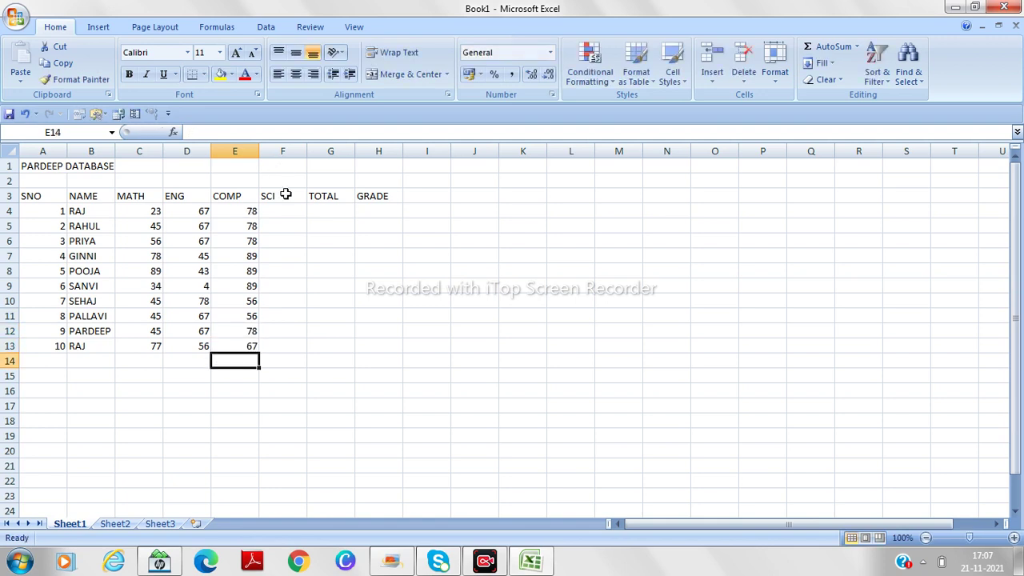
Enter the SCI marks down column F from F4, ending with 78.
{"action": "left_click", "coordinate": [290, 211]}
{"action": "type", "text": "78 67 67 67 56"}
{"action": "key", "text": "Return"}
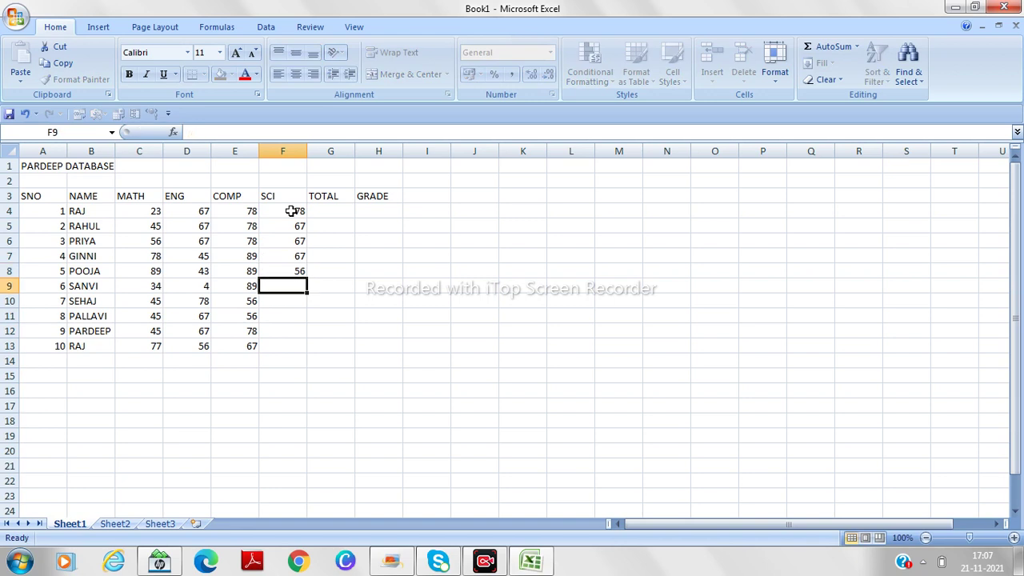
{"action": "type", "text": "45"}
{"action": "key", "text": "Return"}
{"action": "type", "text": "89"}
{"action": "key", "text": "Return"}
{"action": "type", "text": "90"}
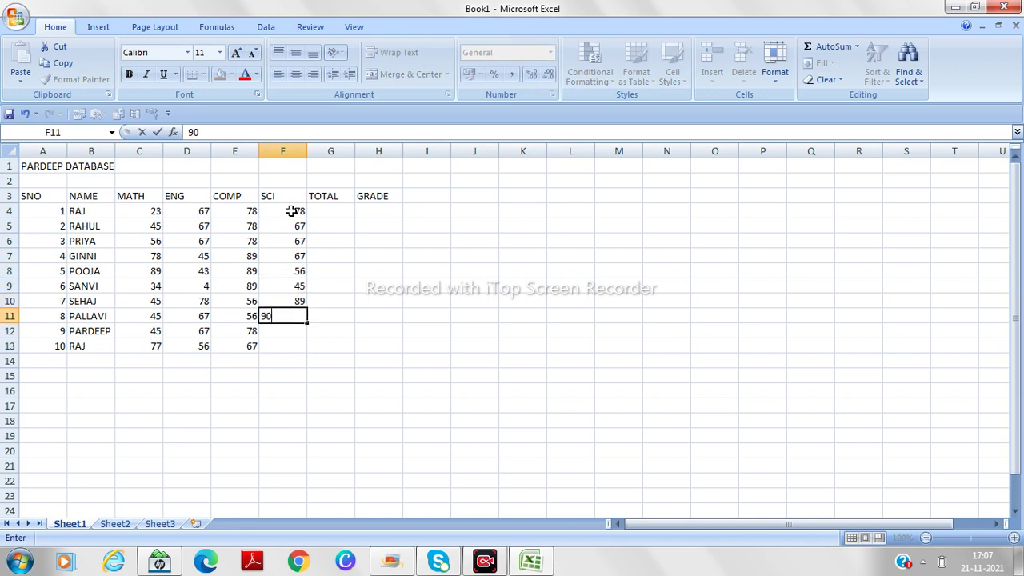
{"action": "key", "text": "Return"}
{"action": "type", "text": "89"}
{"action": "key", "text": "Return"}
{"action": "type", "text": "78"}
{"action": "left_click", "coordinate": [321, 212]}
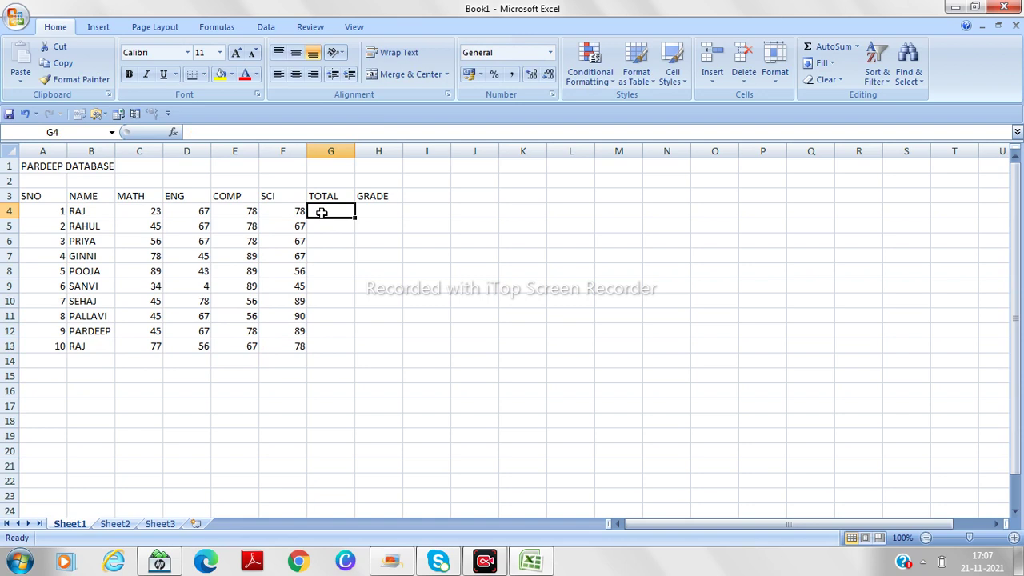
Change the H3 header to PER and enter GRADE as the new header in I3.
{"action": "double_click", "coordinate": [391, 196]}
{"action": "key", "text": "BackSpace"}
{"action": "key", "text": "BackSpace"}
{"action": "key", "text": "BackSpace"}
{"action": "key", "text": "BackSpace"}
{"action": "key", "text": "BackSpace"}
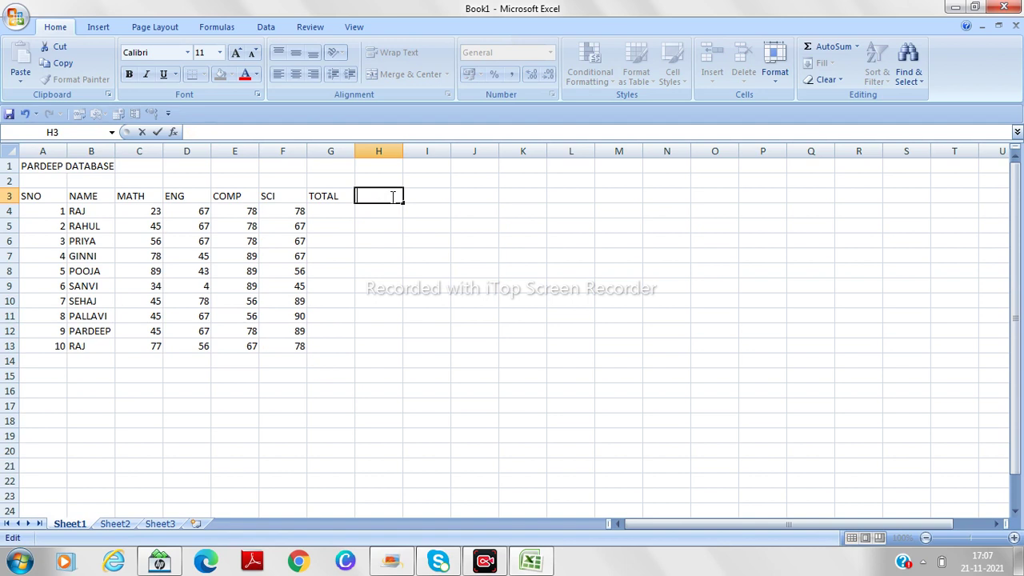
{"action": "type", "text": "PER"}
{"action": "left_click", "coordinate": [428, 195]}
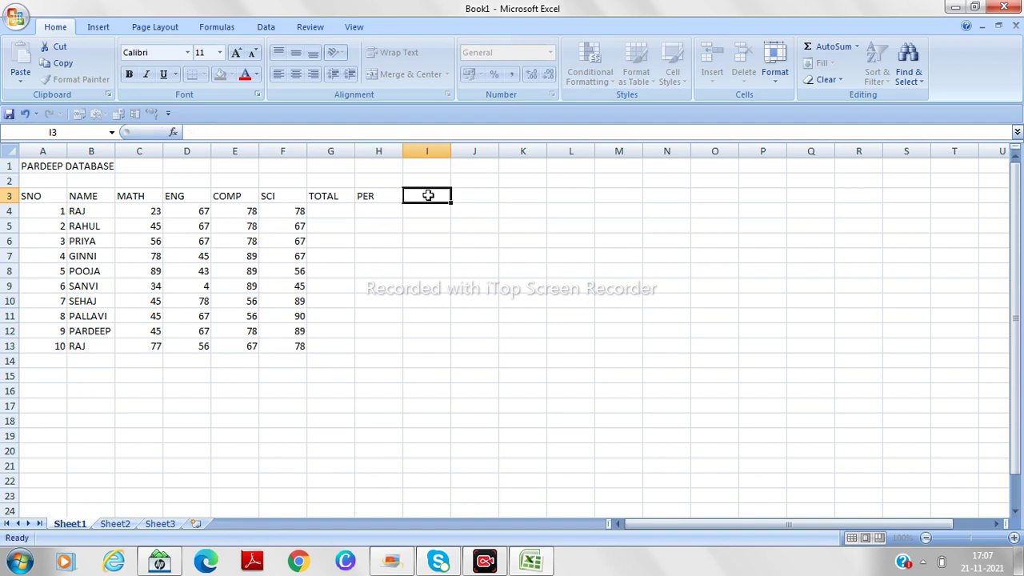
{"action": "type", "text": "GRAG"}
{"action": "key", "text": "BackSpace"}
{"action": "type", "text": "DE"}
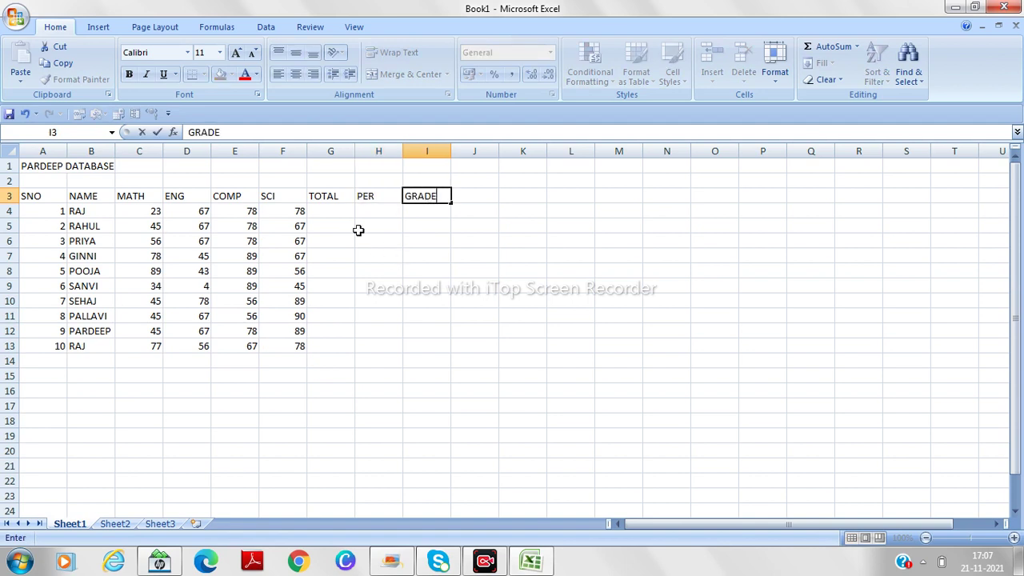
{"action": "left_click", "coordinate": [339, 206]}
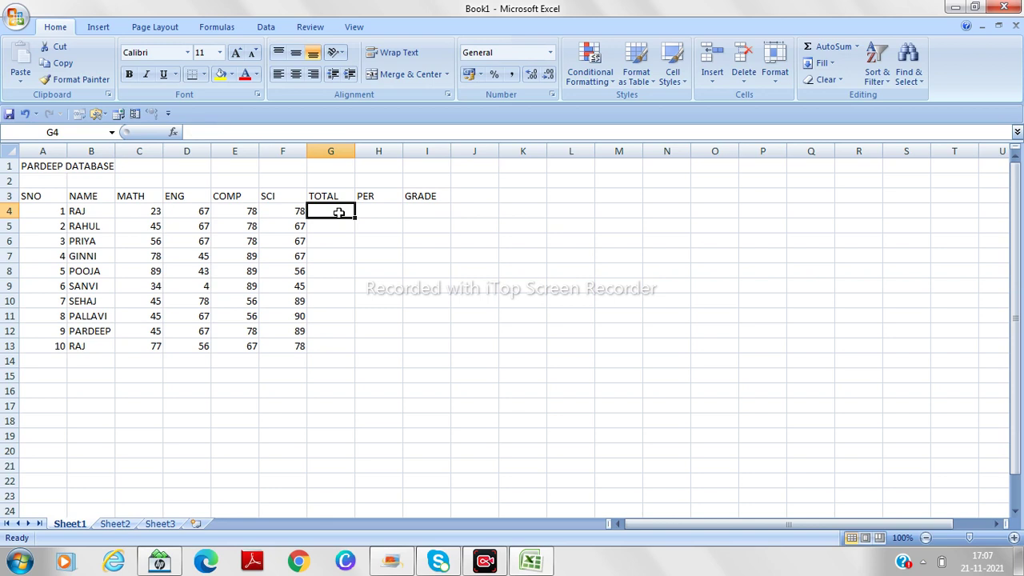
AutoSum RAJ's and RAHUL's marks into their totals in G4 and G5.
{"action": "left_click", "coordinate": [135, 211]}
{"action": "left_click_drag", "start_coordinate": [135, 211], "coordinate": [328, 215]}
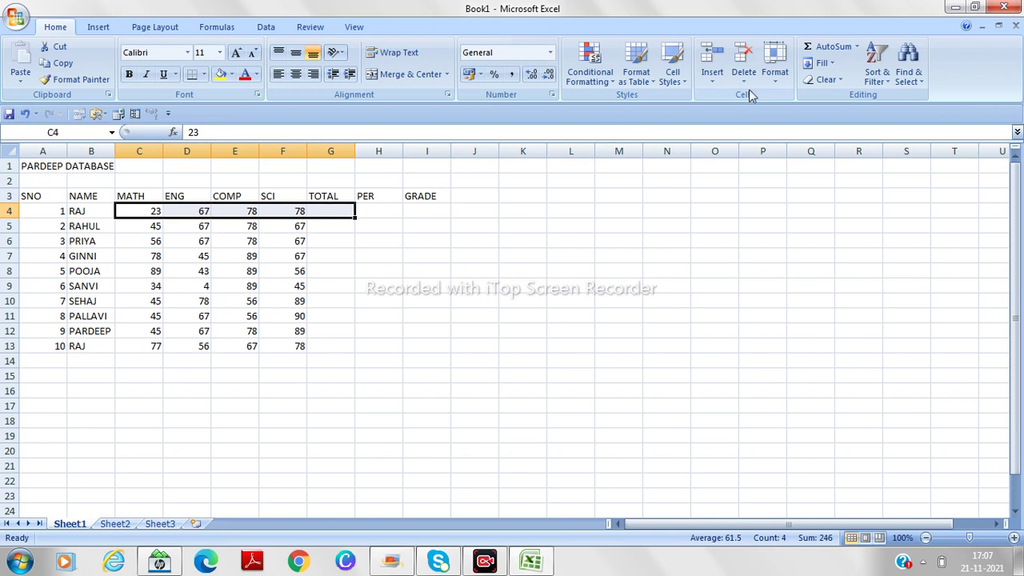
{"action": "left_click", "coordinate": [812, 48]}
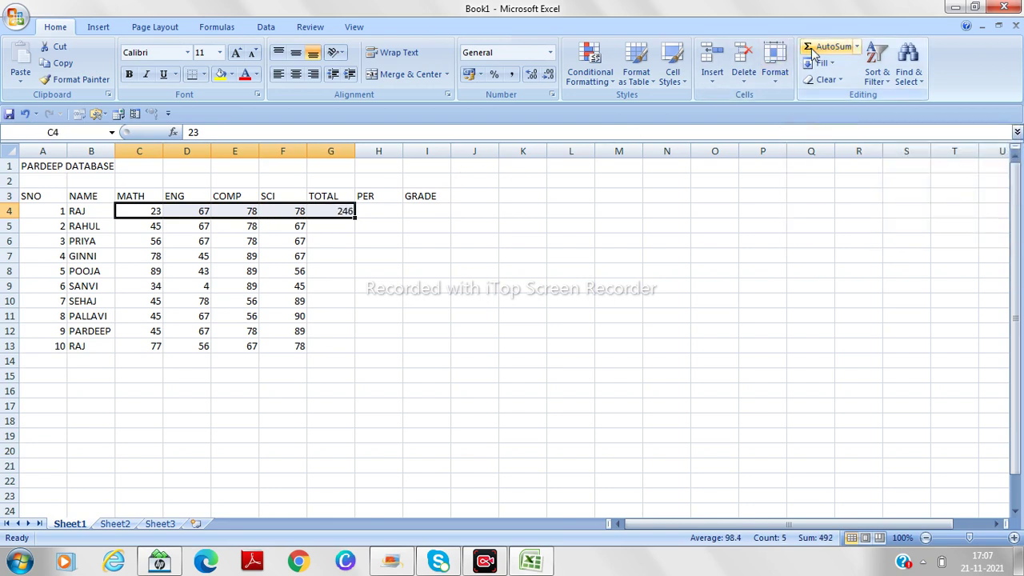
{"action": "left_click", "coordinate": [141, 230]}
{"action": "left_click_drag", "start_coordinate": [141, 229], "coordinate": [315, 227]}
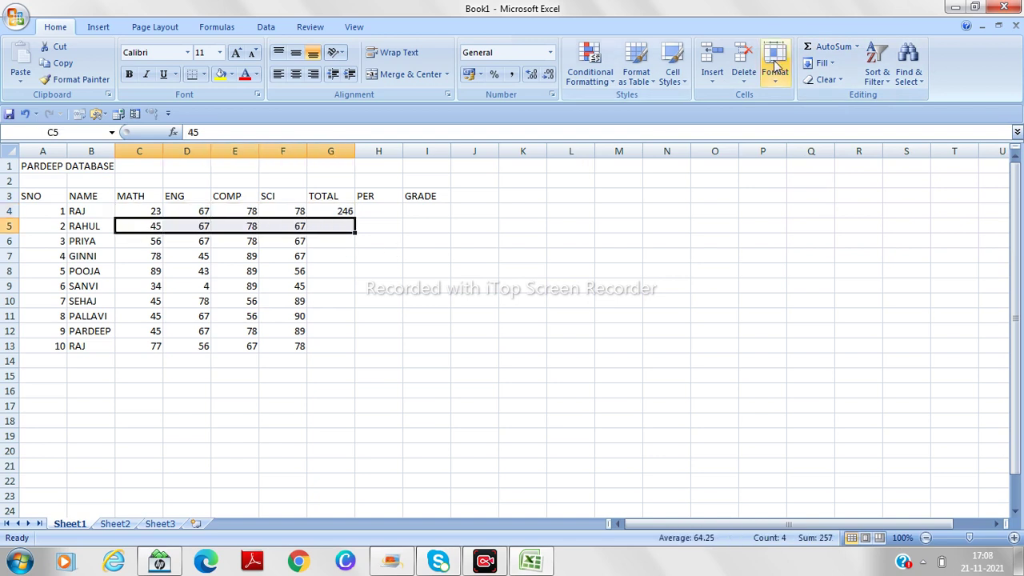
{"action": "left_click", "coordinate": [810, 51]}
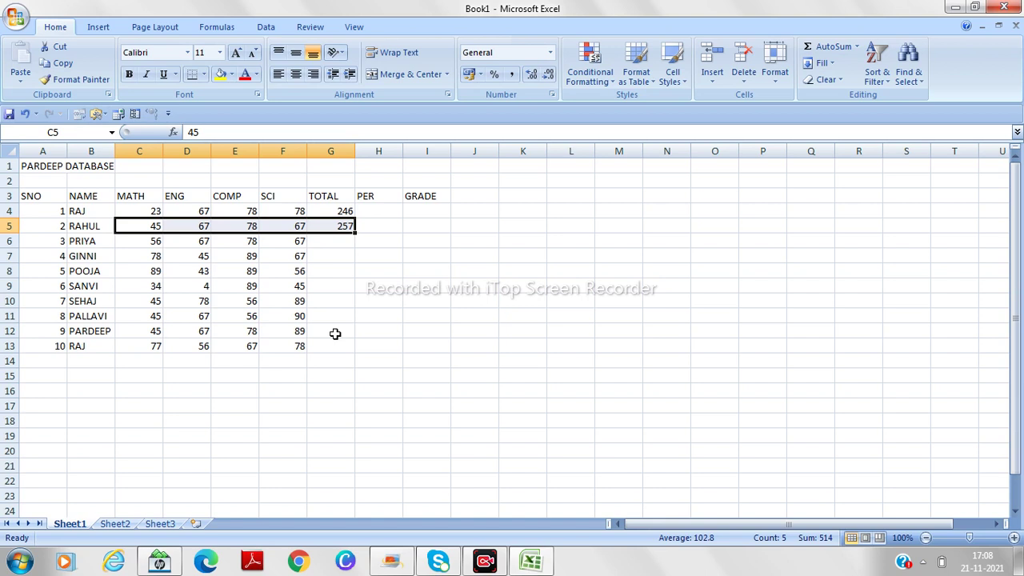
Copy the G4:G5 totals down to G13, giving totals from 246 to 278.
{"action": "left_click_drag", "start_coordinate": [334, 308], "coordinate": [342, 258]}
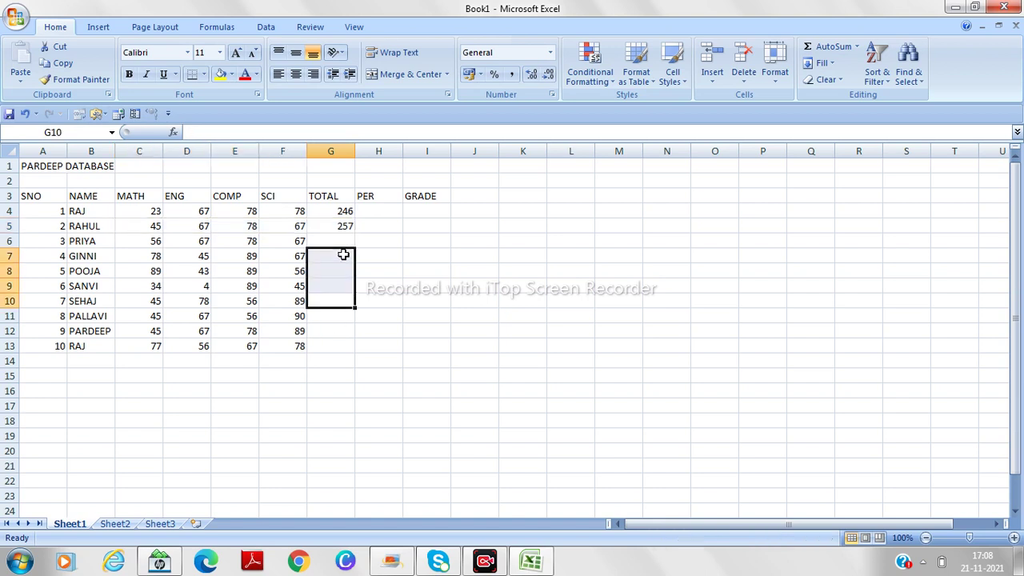
{"action": "left_click_drag", "start_coordinate": [304, 202], "coordinate": [331, 211]}
{"action": "mouse_move", "coordinate": [364, 272]}
{"action": "left_mouse_down"}
{"action": "mouse_move", "coordinate": [404, 326]}
{"action": "mouse_move", "coordinate": [453, 355]}
{"action": "left_mouse_up"}
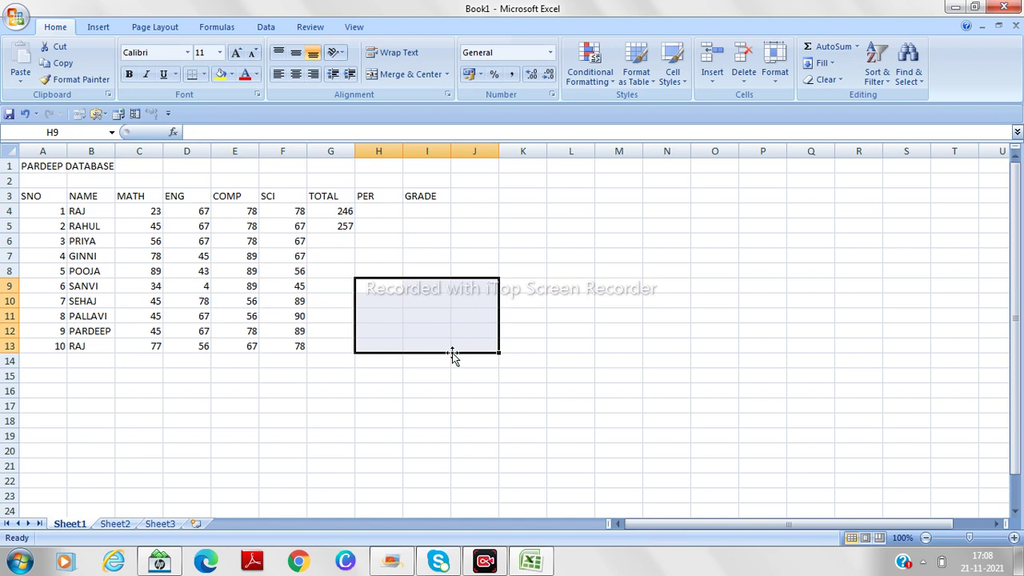
{"action": "left_click", "coordinate": [324, 213]}
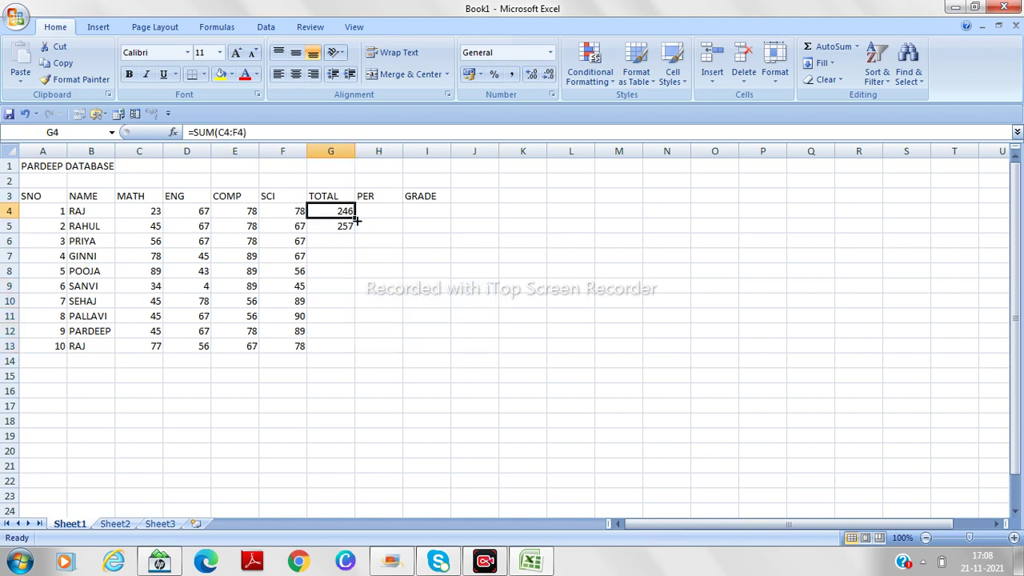
{"action": "left_click_drag", "start_coordinate": [328, 214], "coordinate": [352, 346]}
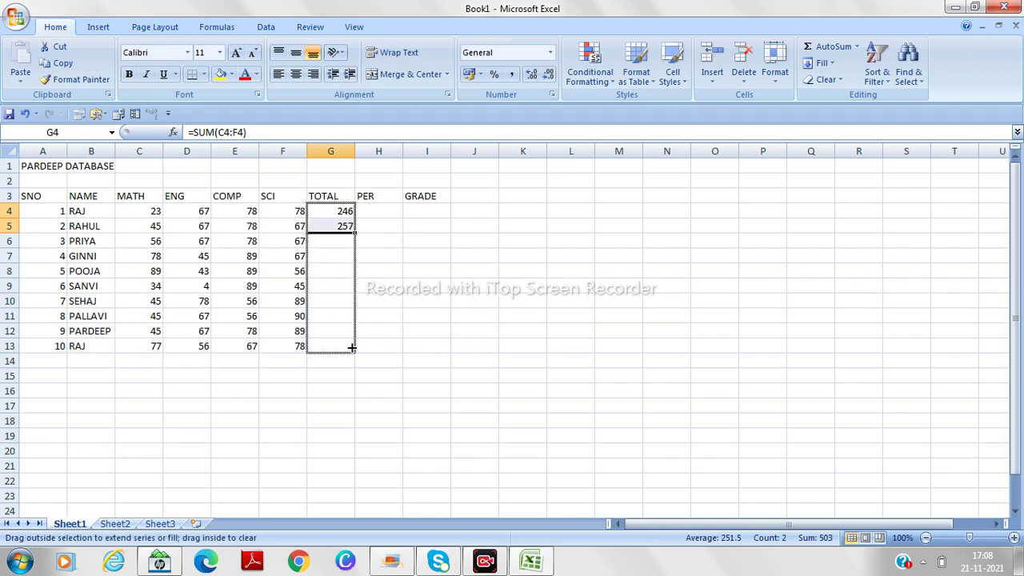
{"action": "left_click", "coordinate": [286, 407]}
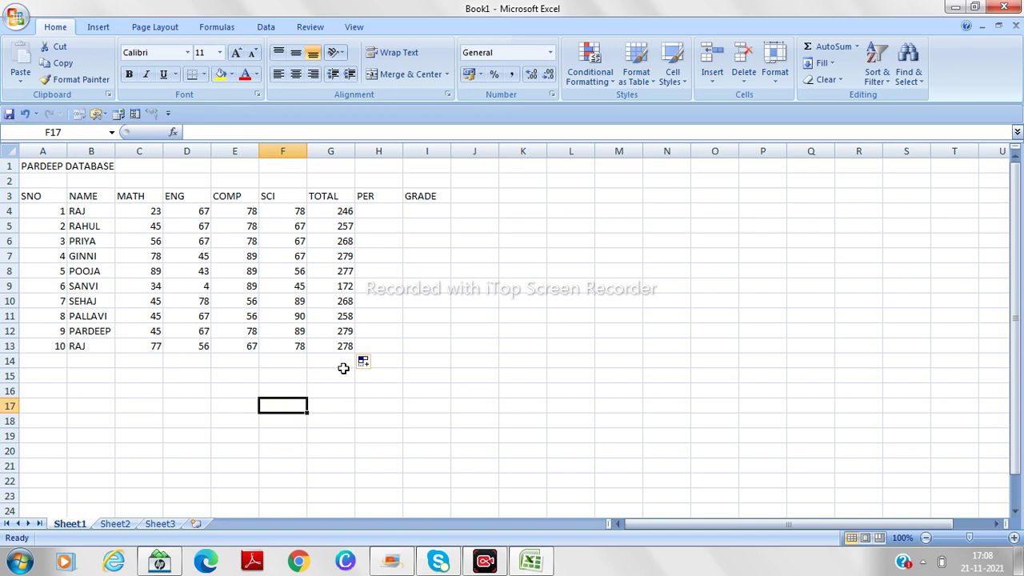
{"action": "left_click", "coordinate": [388, 213]}
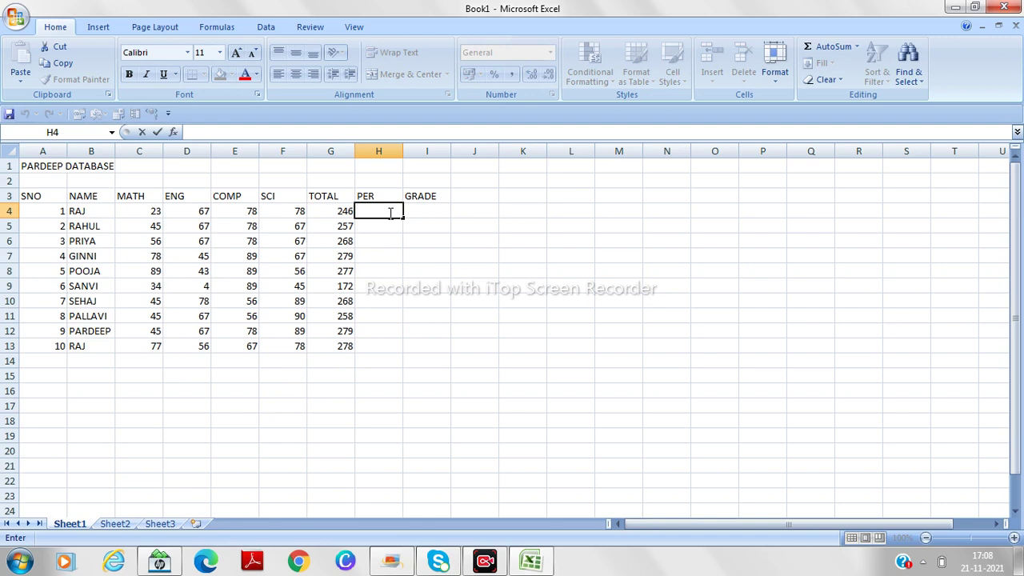
Enter =G4/400*100 in H4 to get RAJ's percentage of 61.5.
{"action": "type", "text": "="}
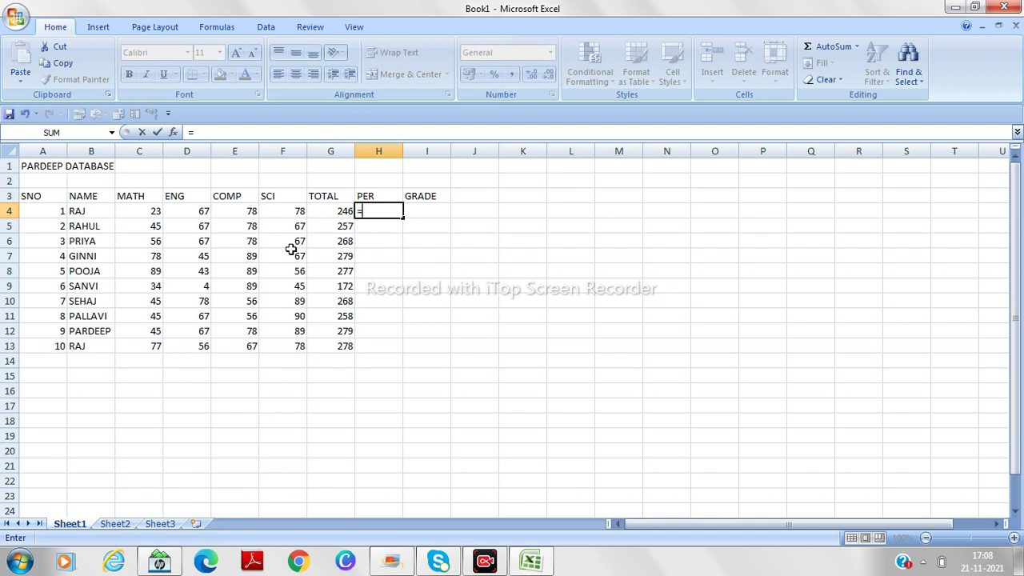
{"action": "left_click", "coordinate": [334, 212]}
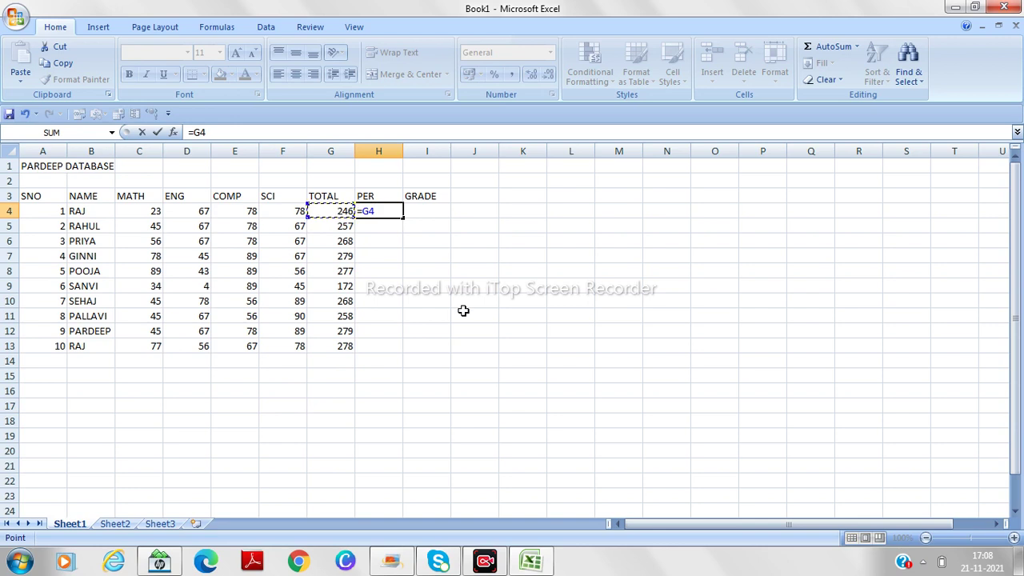
{"action": "type", "text": "/"}
{"action": "type", "text": "400"}
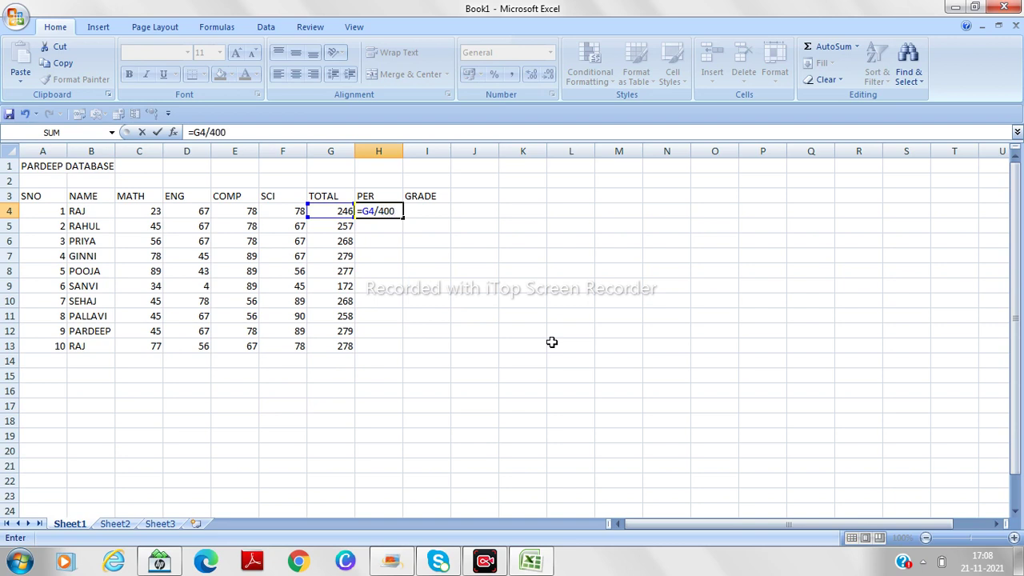
{"action": "type", "text": "*"}
{"action": "type", "text": "100"}
{"action": "key", "text": "Return"}
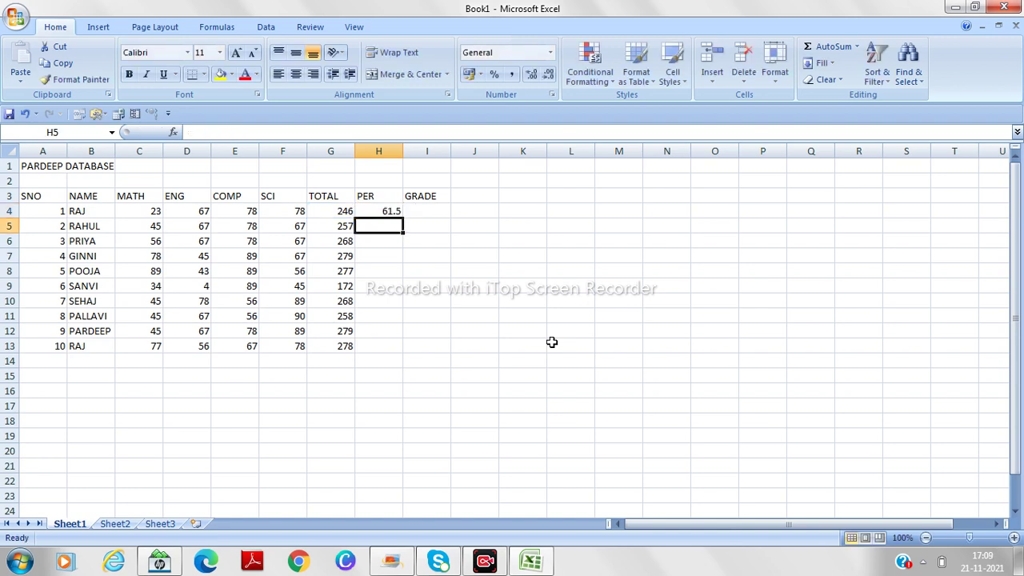
Fill the percentage formula from H4 down through H13.
{"action": "left_click", "coordinate": [378, 210]}
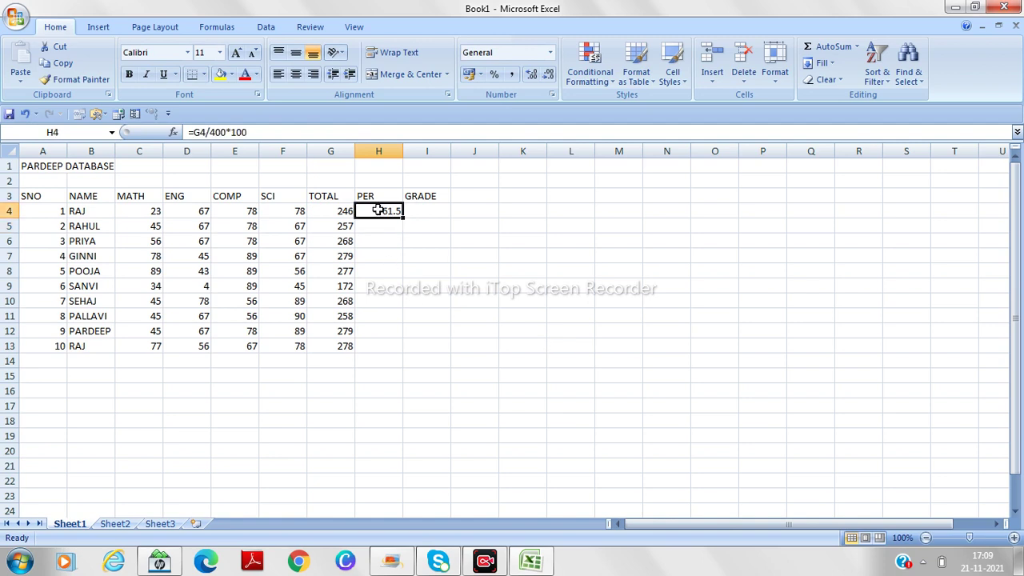
{"action": "left_click_drag", "start_coordinate": [404, 217], "coordinate": [406, 350]}
{"action": "left_click", "coordinate": [498, 406]}
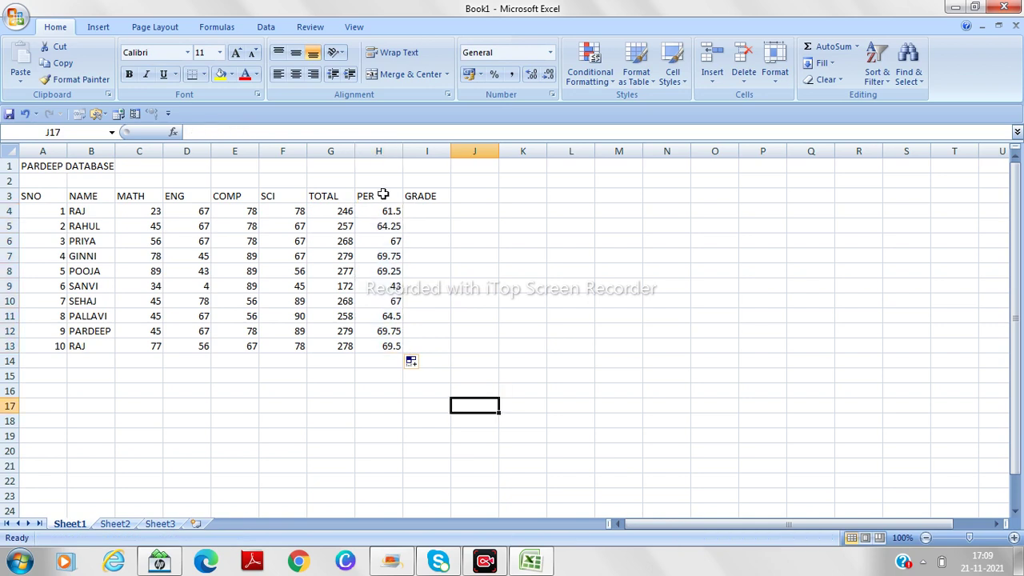
{"action": "left_click", "coordinate": [420, 213]}
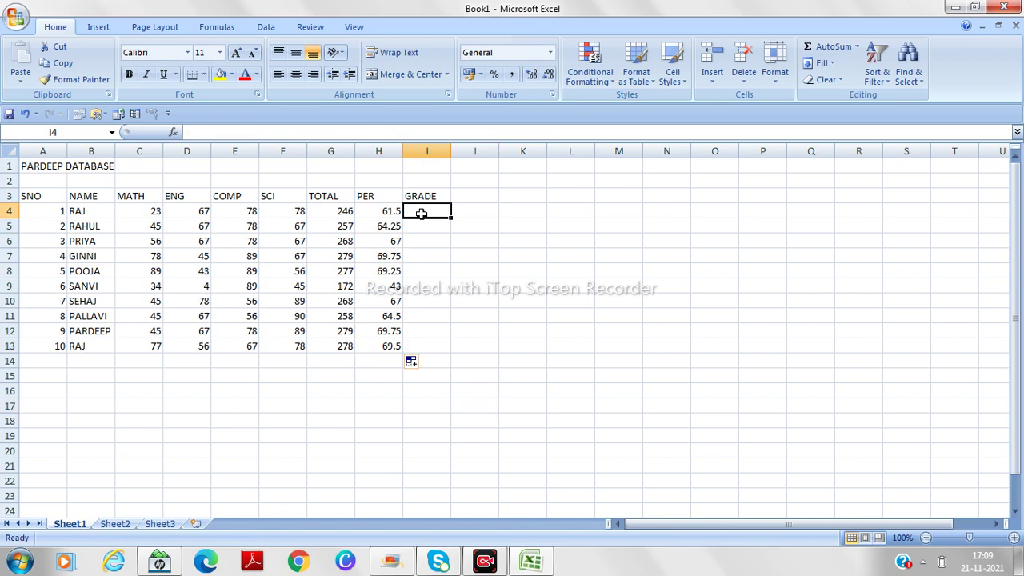
Type the note 'IF PER IS >80 A PER > 70 B' into cell N6.
{"action": "left_click", "coordinate": [682, 241]}
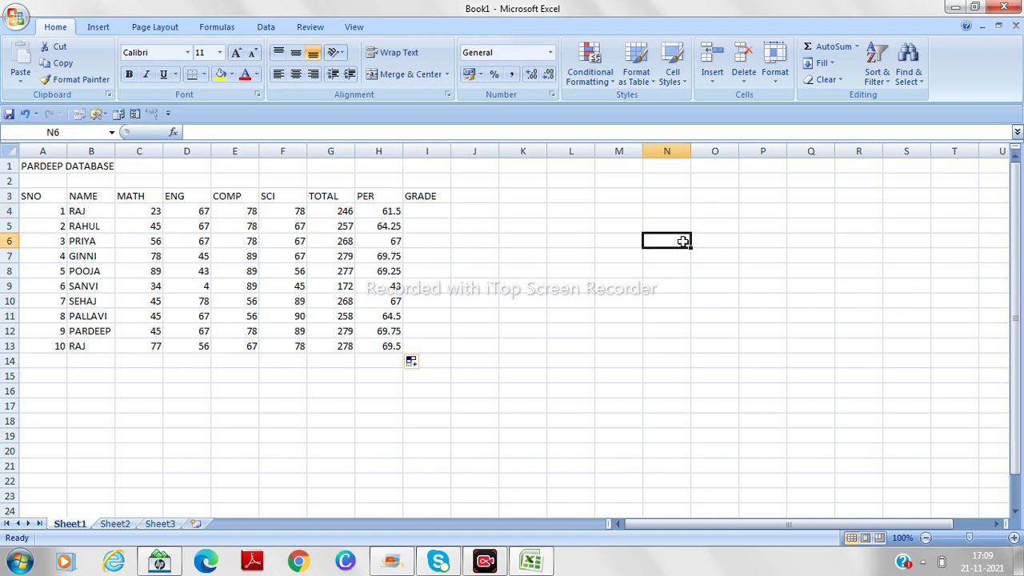
{"action": "double_click", "coordinate": [682, 241]}
{"action": "type", "text": "IF"}
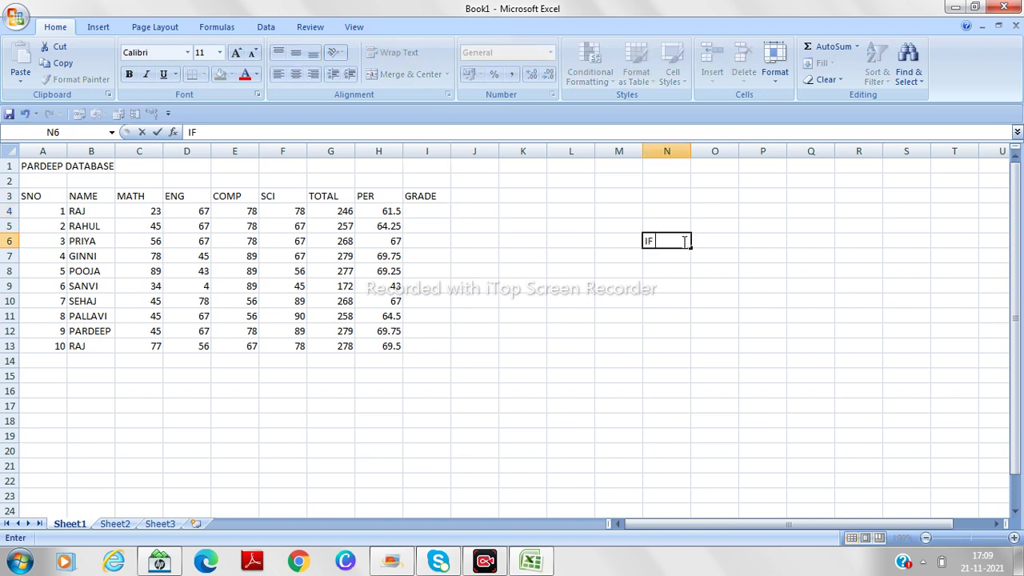
{"action": "type", "text": " PER IS"}
{"action": "type", "text": " >80"}
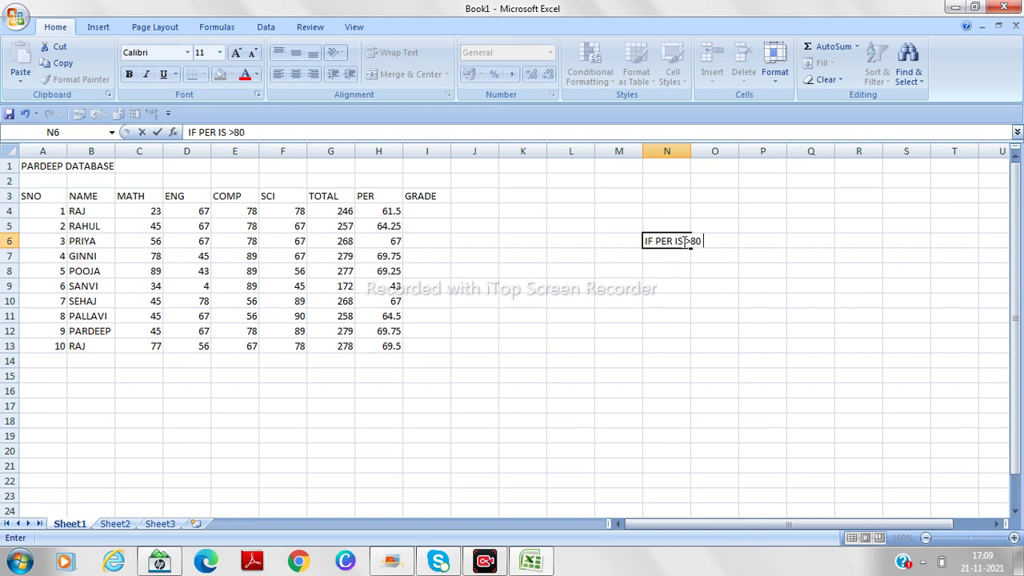
{"action": "type", "text": " A"}
{"action": "type", "text": " PER >"}
{"action": "type", "text": " 70 B"}
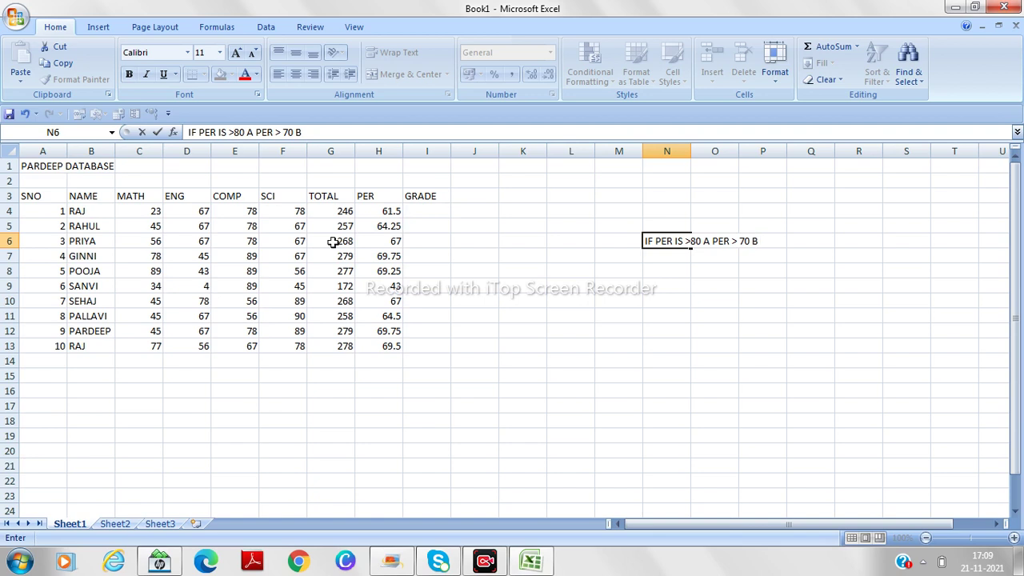
{"action": "left_click", "coordinate": [430, 210]}
Enter =IF(H4>80,"A",IF(H4>70,"B",IF(H4>60,"C",IF(H4>50,"D",IF(H4>40,"FAIL"))))) in I4, which shows C.
{"action": "type", "text": "="}
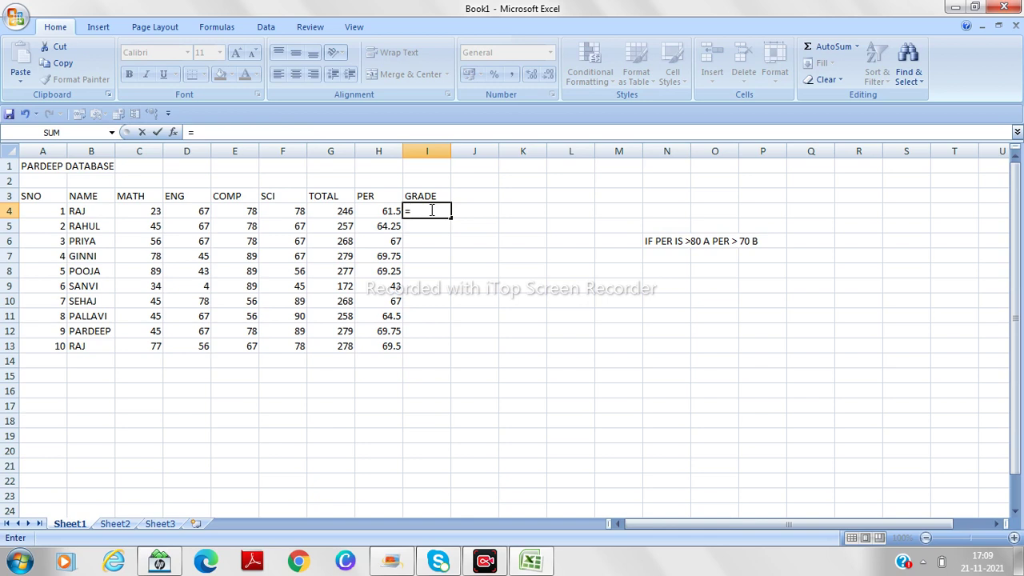
{"action": "type", "text": "IF("}
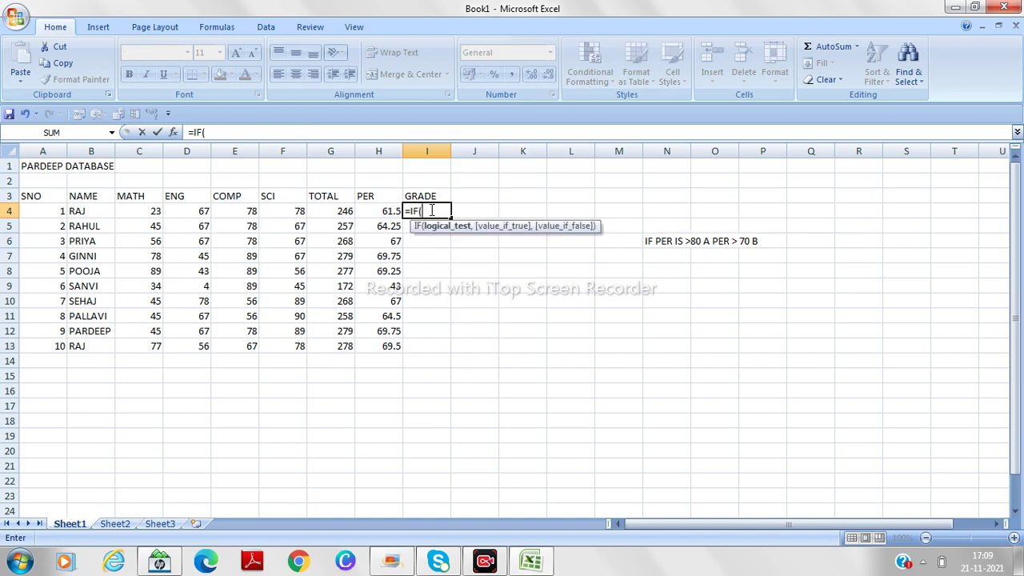
{"action": "left_click", "coordinate": [381, 211]}
{"action": "type", "text": ">"}
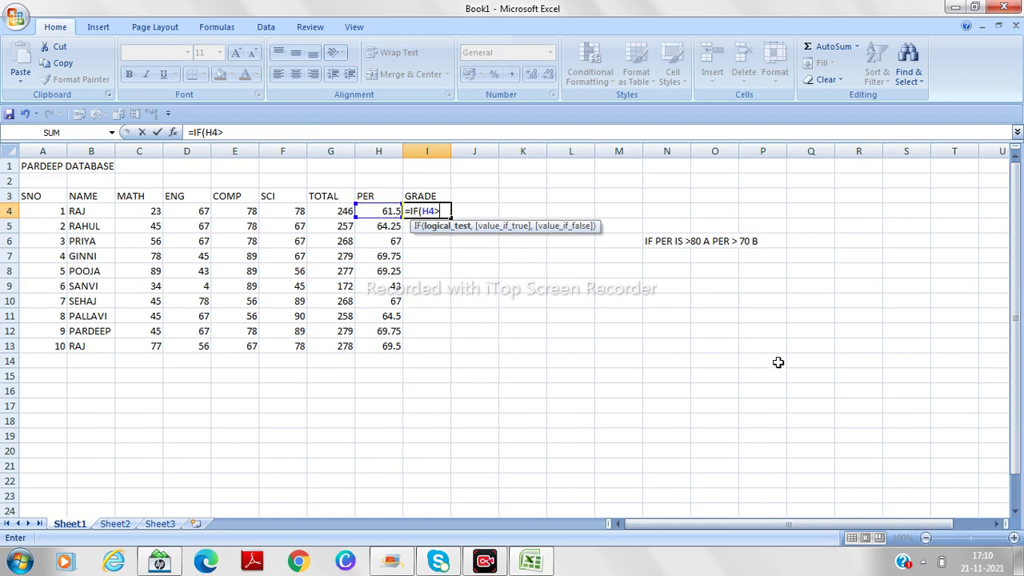
{"action": "type", "text": "80"}
{"action": "type", "text": ","}
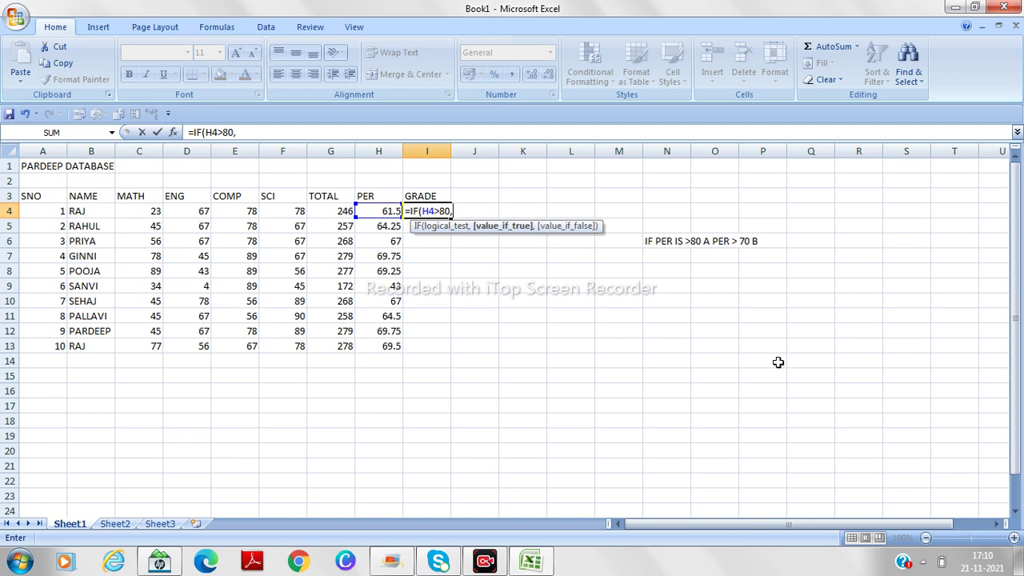
{"action": "type", "text": "\"A\""}
{"action": "type", "text": ","}
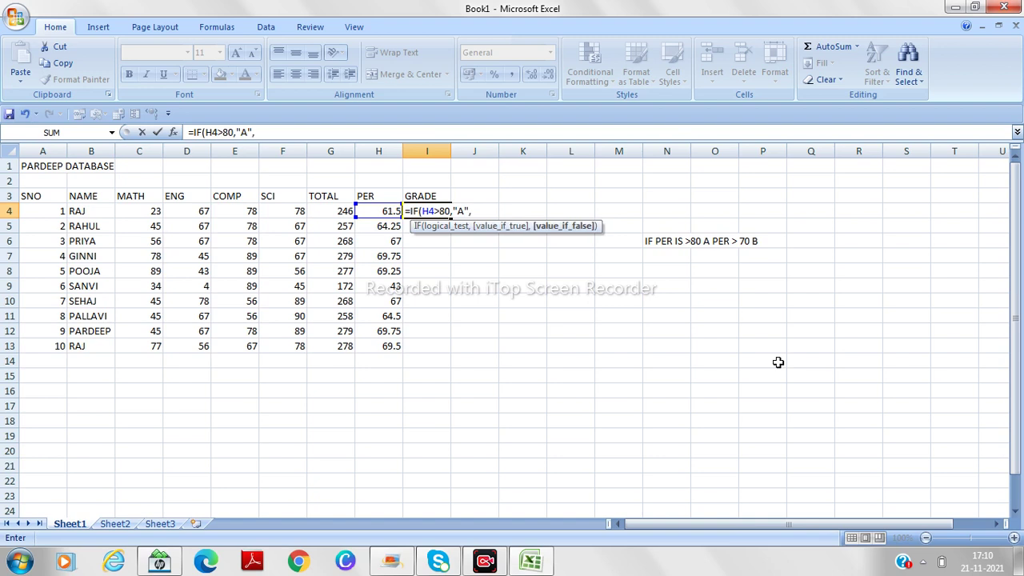
{"action": "type", "text": "IF"}
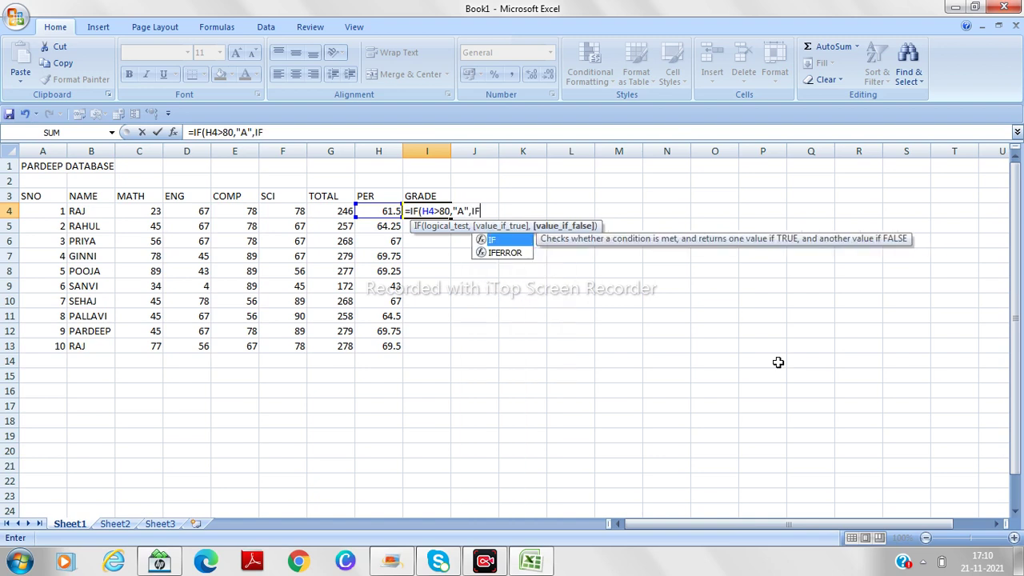
{"action": "type", "text": "("}
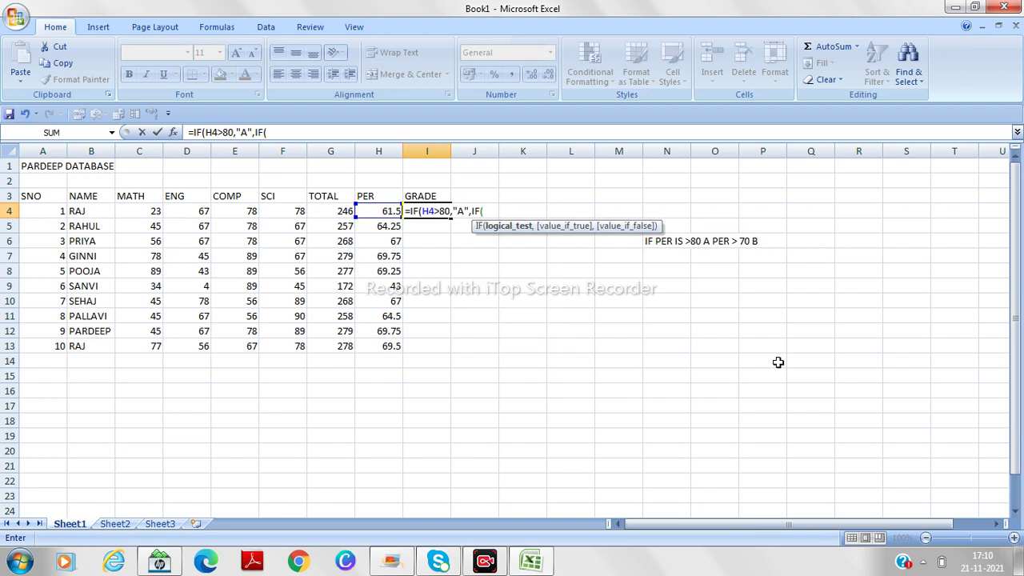
{"action": "left_click", "coordinate": [382, 211]}
{"action": "type", "text": ">"}
{"action": "type", "text": "70"}
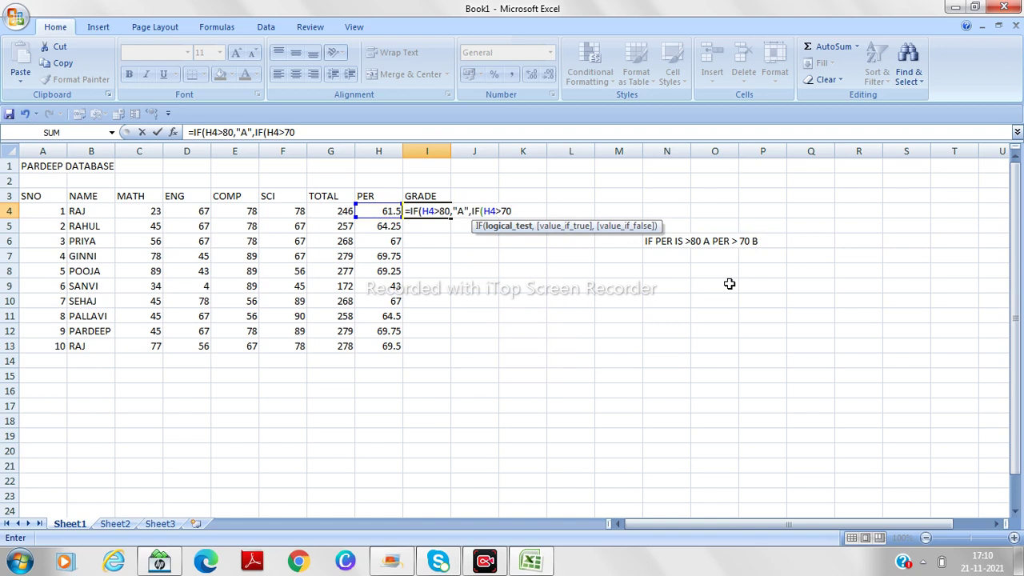
{"action": "type", "text": ",\"B"}
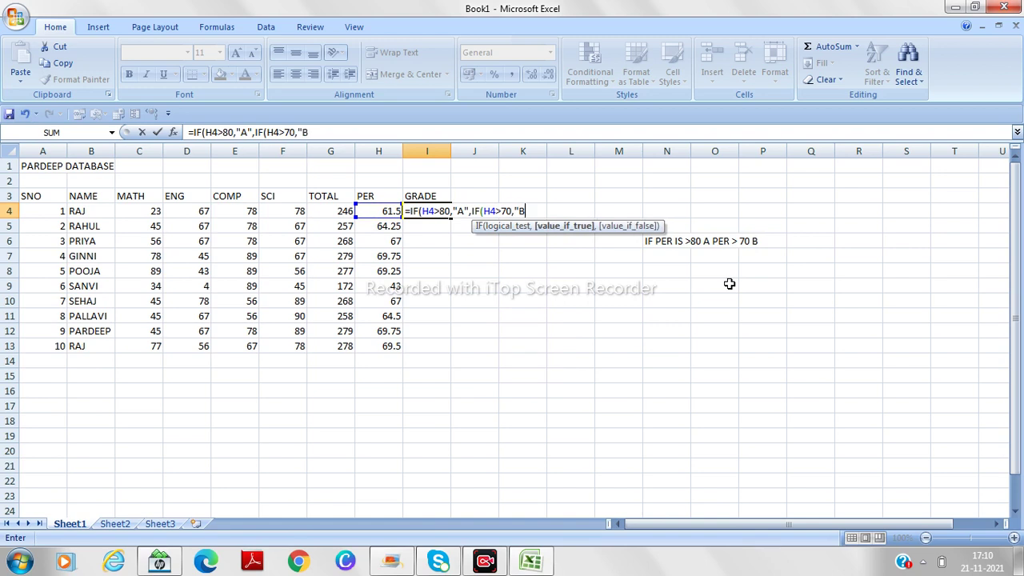
{"action": "type", "text": "\","}
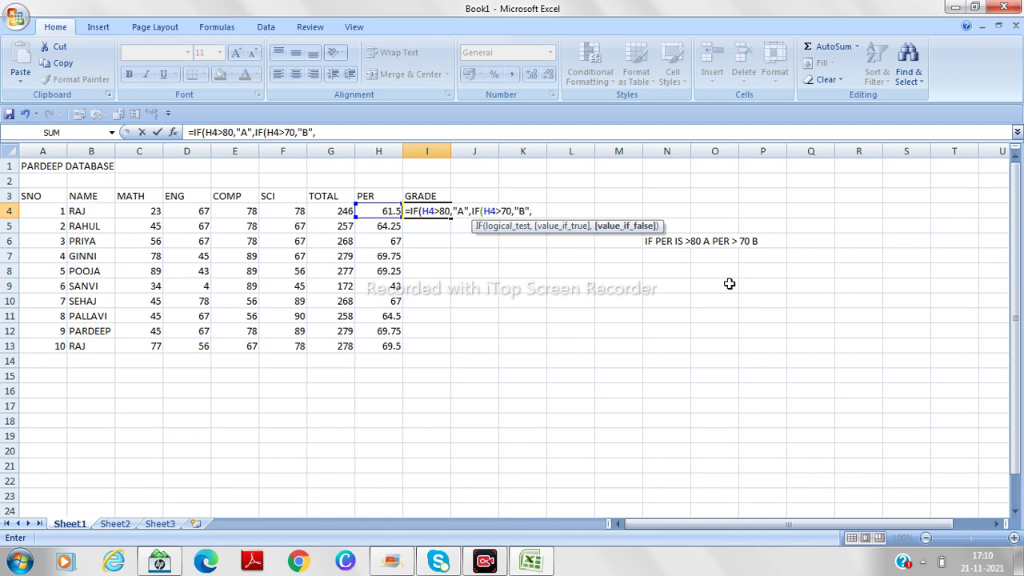
{"action": "type", "text": "IF"}
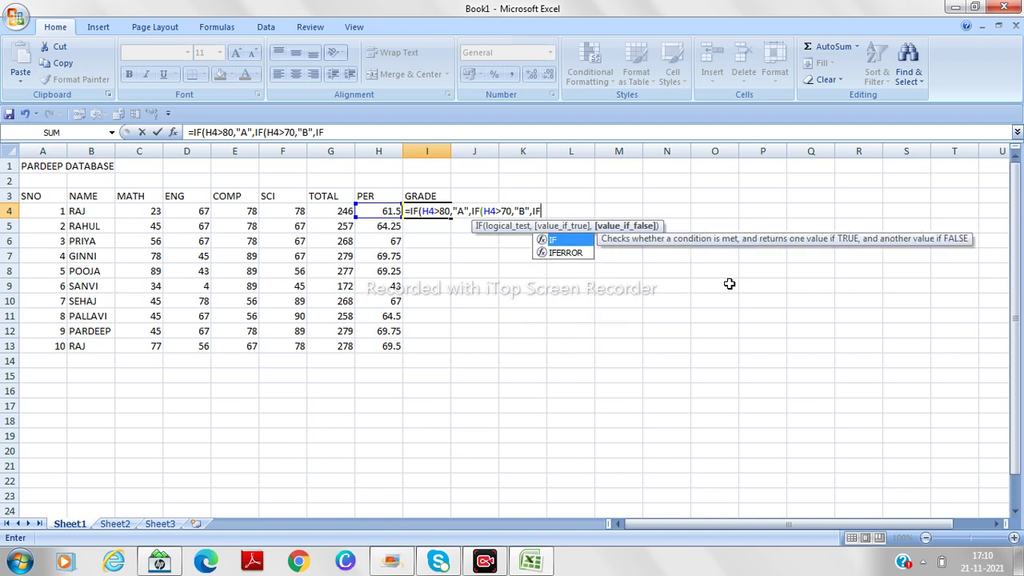
{"action": "type", "text": "(H"}
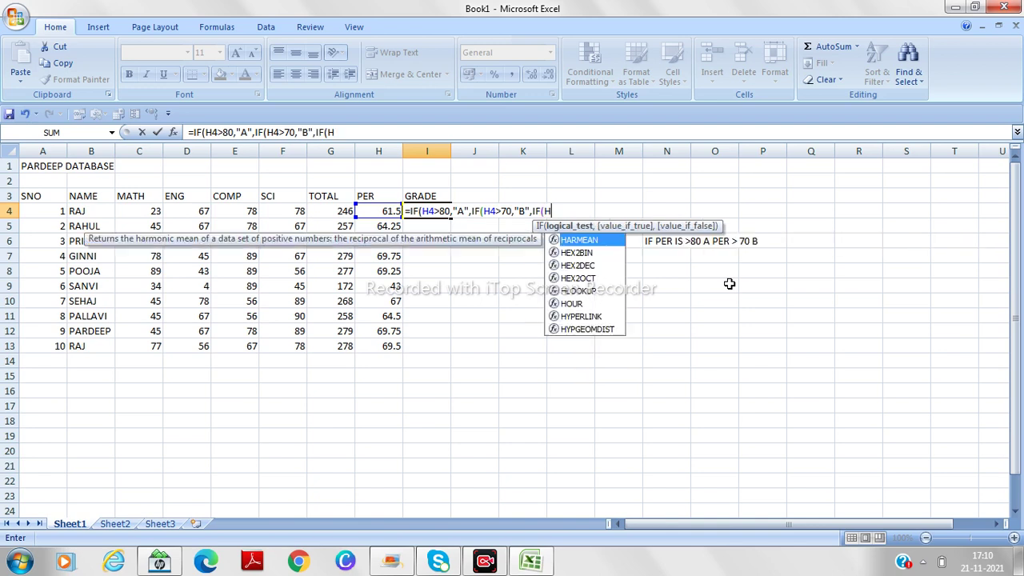
{"action": "type", "text": "4"}
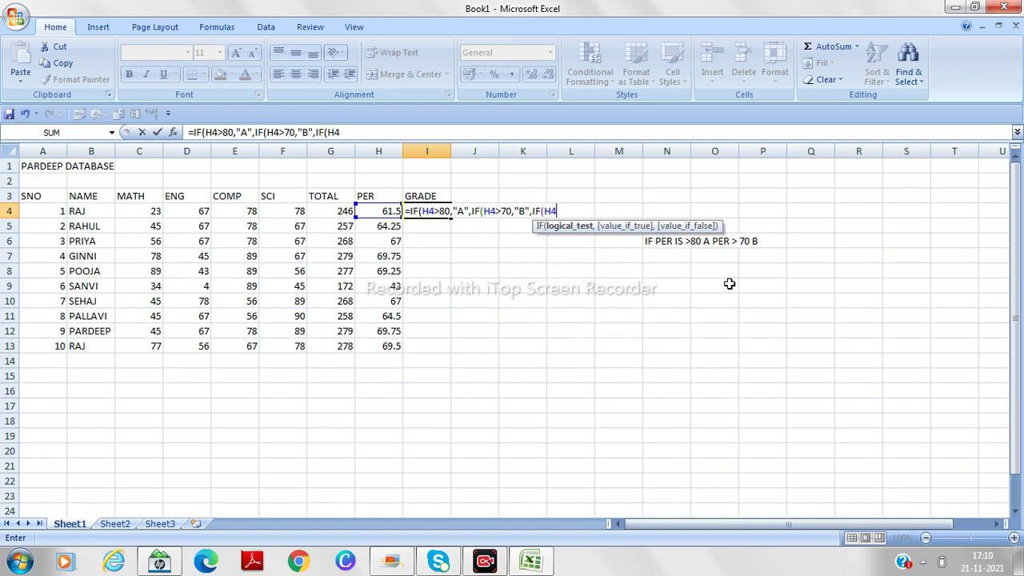
{"action": "type", "text": ">60"}
{"action": "type", "text": ",\"C:"}
{"action": "key", "text": "BackSpace"}
{"action": "type", "text": "\""}
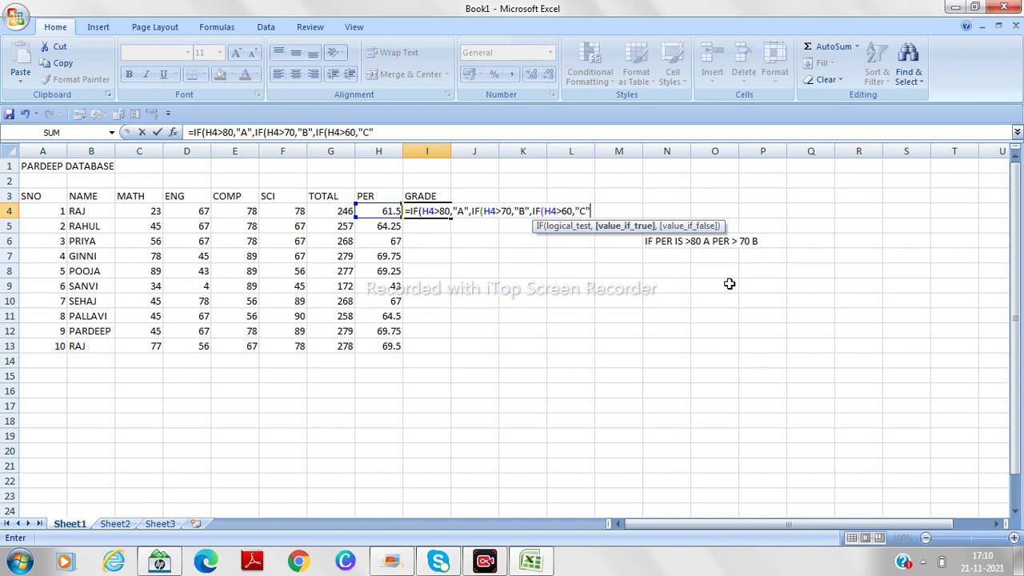
{"action": "type", "text": ","}
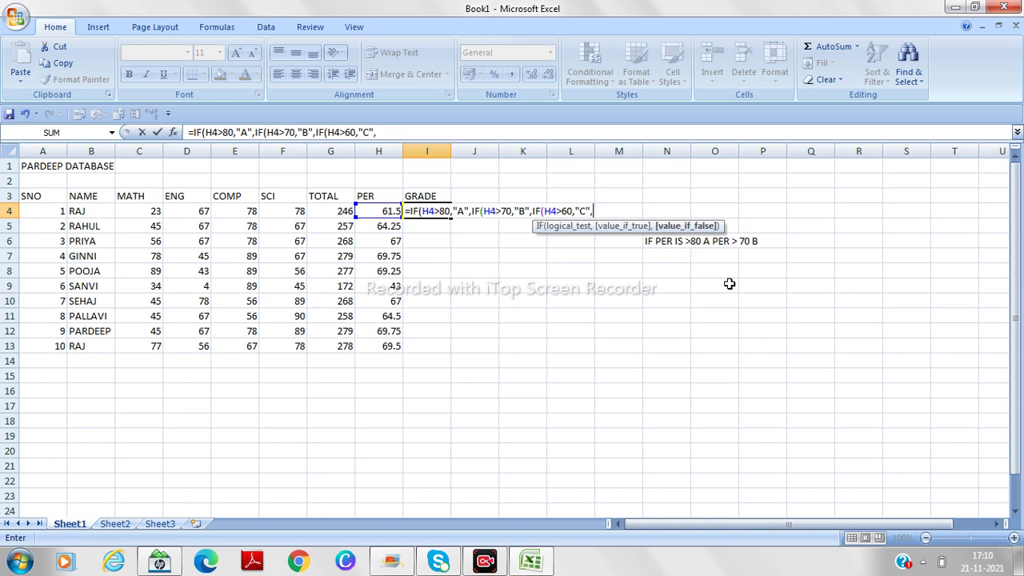
{"action": "type", "text": "IF("}
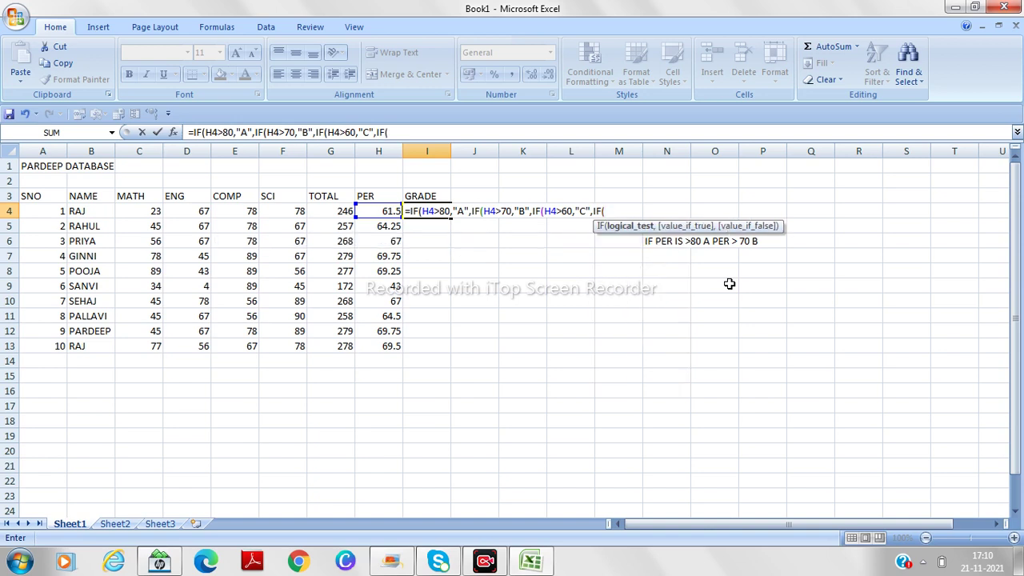
{"action": "type", "text": "H4.50"}
{"action": "key", "text": "BackSpace"}
{"action": "key", "text": "BackSpace"}
{"action": "key", "text": "BackSpace"}
{"action": "type", "text": ">"}
{"action": "type", "text": "50,\""}
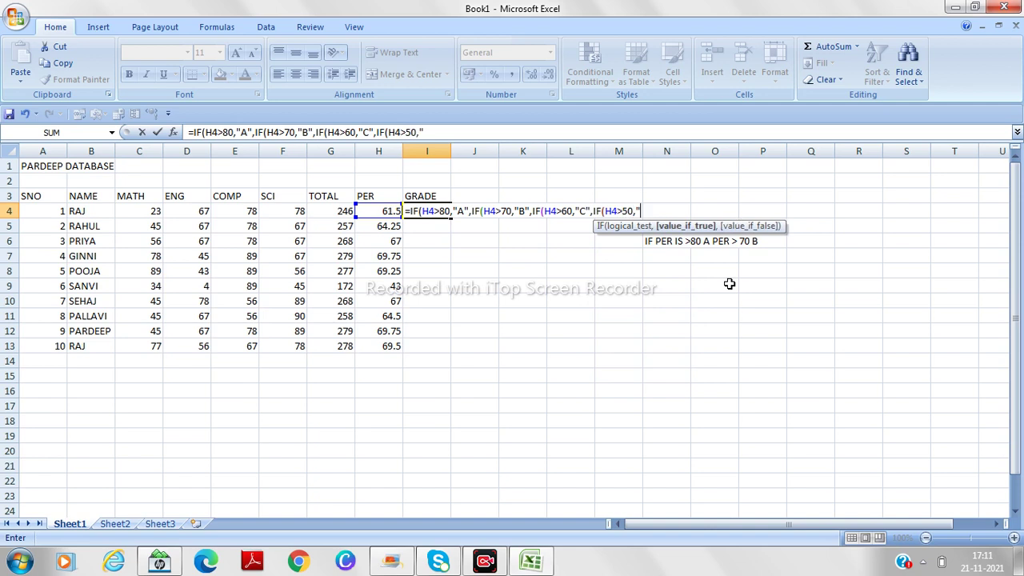
{"action": "type", "text": "D\""}
{"action": "type", "text": ",IF(H"}
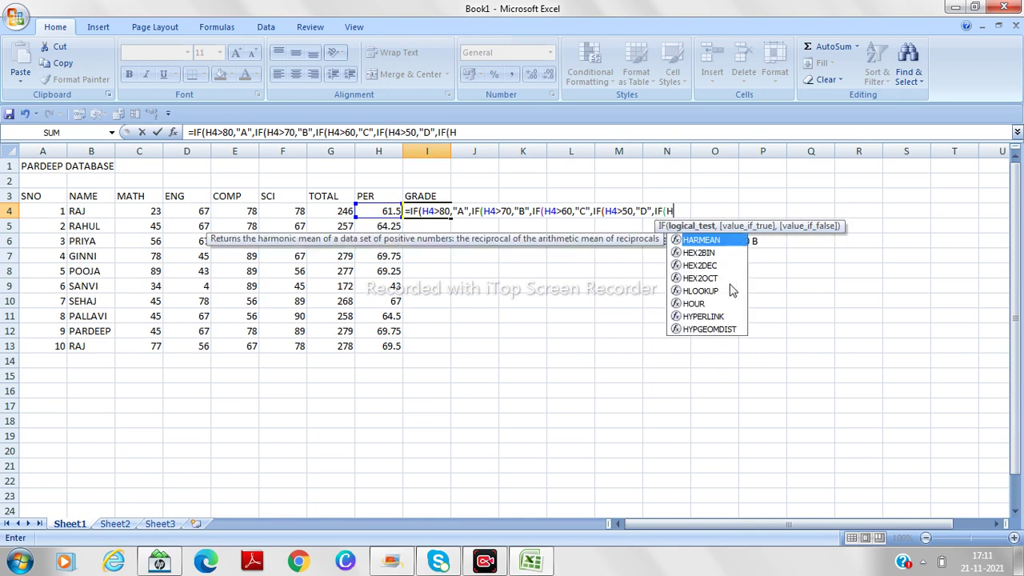
{"action": "type", "text": "4"}
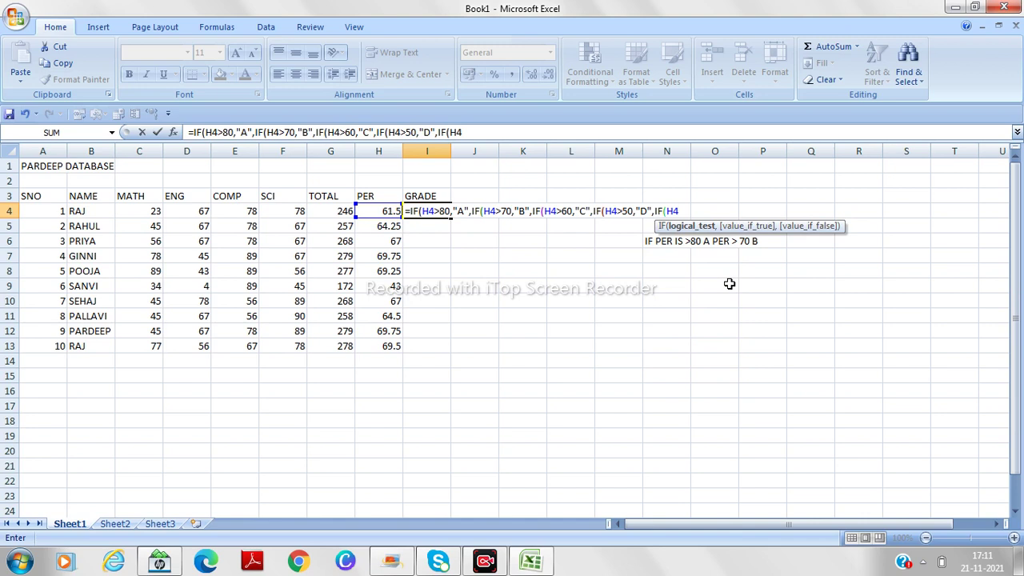
{"action": "type", "text": ">"}
{"action": "type", "text": "40"}
{"action": "type", "text": ",\""}
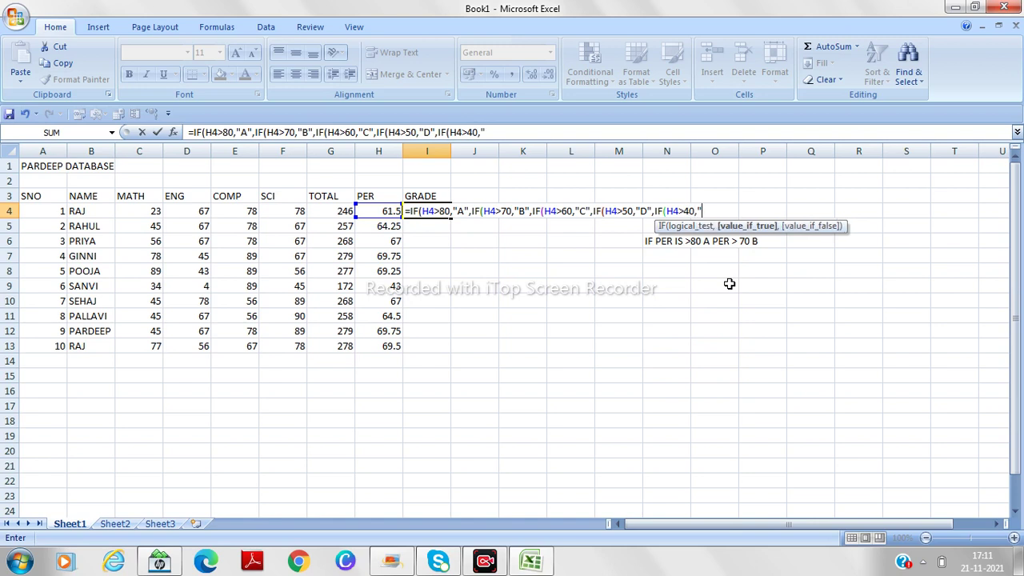
{"action": "type", "text": "FAIL\""}
{"action": "left_click", "coordinate": [737, 213]}
{"action": "type", "text": ")))))"}
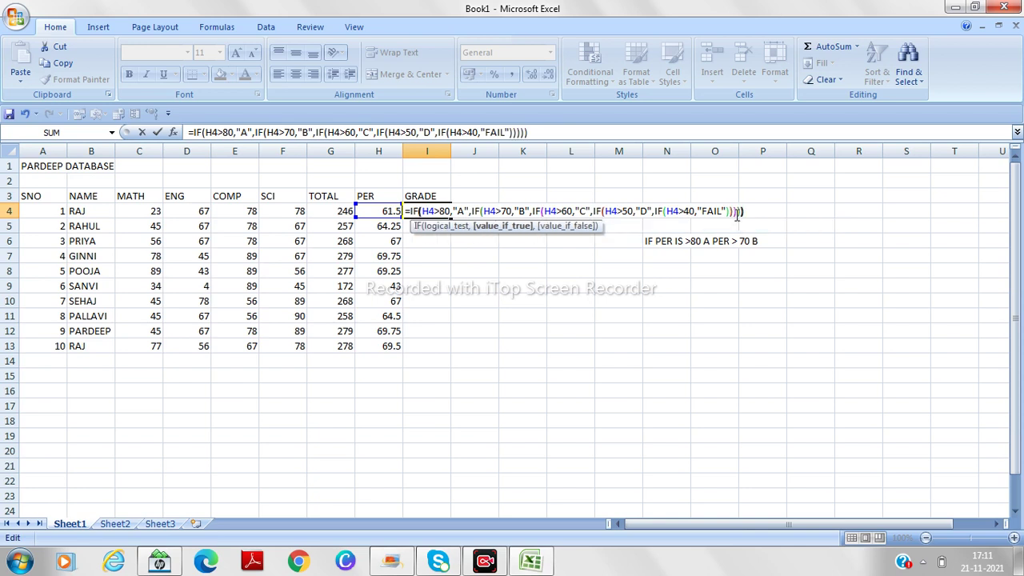
{"action": "key", "text": "Return"}
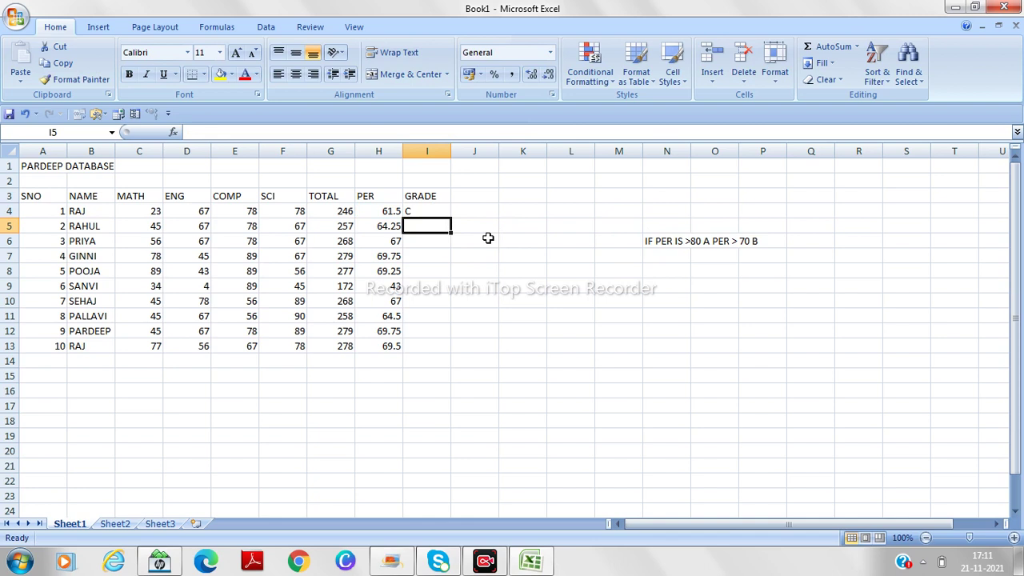
Fill the I4 grade formula down to I13, giving C for most and FAIL in row 9.
{"action": "left_click", "coordinate": [426, 209]}
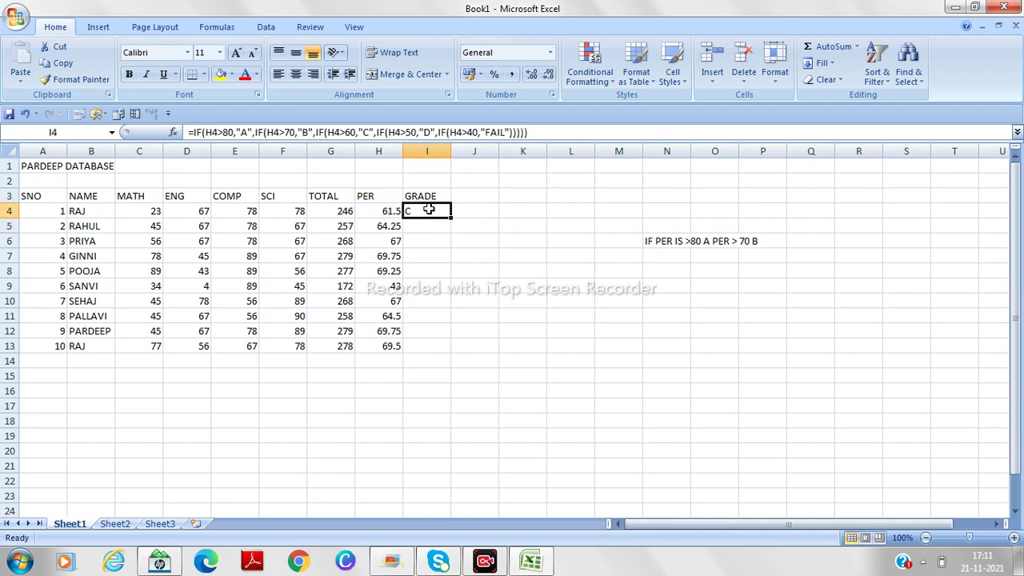
{"action": "left_click_drag", "start_coordinate": [448, 220], "coordinate": [450, 350]}
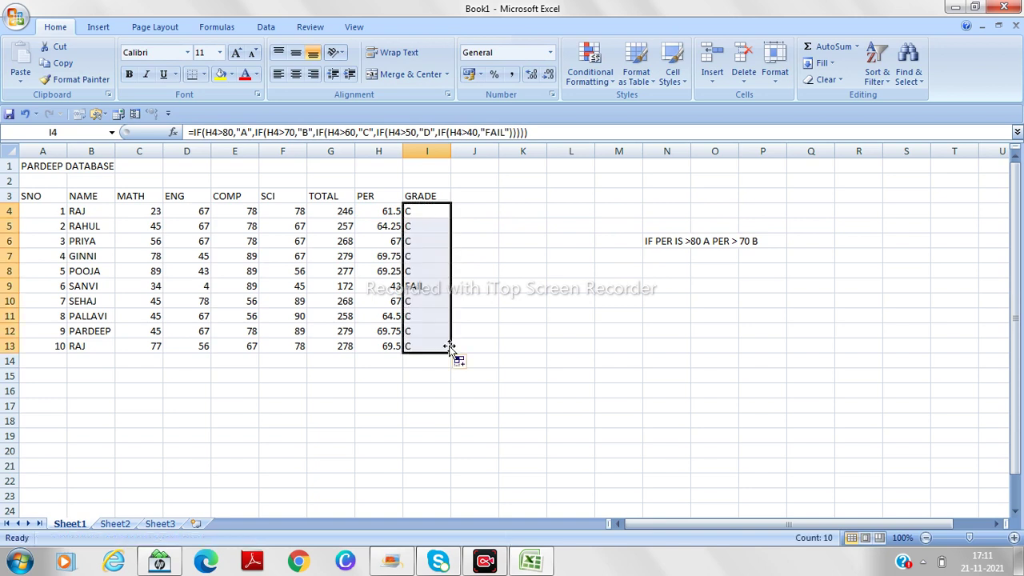
{"action": "left_click", "coordinate": [513, 358]}
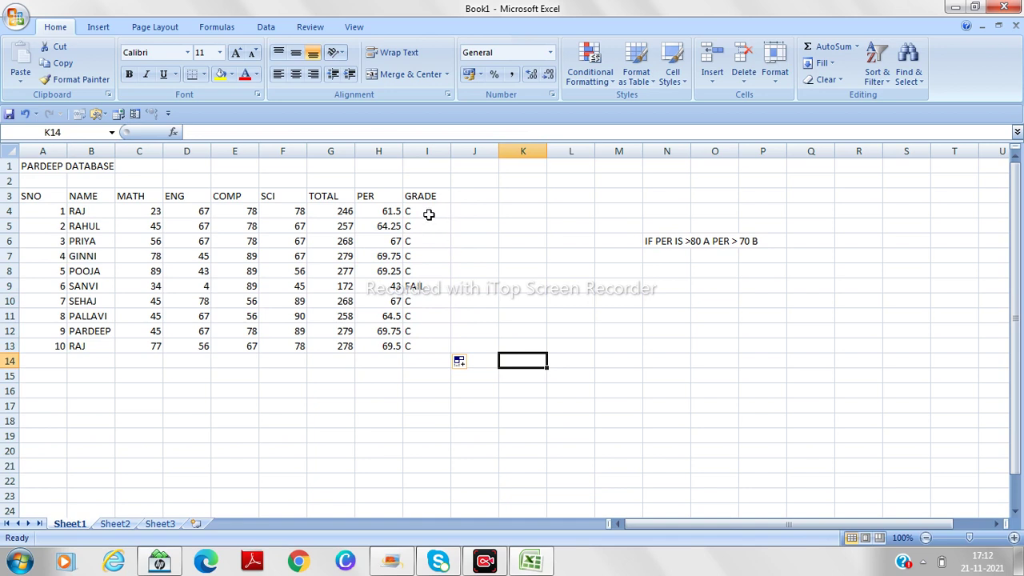
Edit H9's percentage formula, inserting references to H8 and L14, and commit it.
{"action": "left_click", "coordinate": [393, 286]}
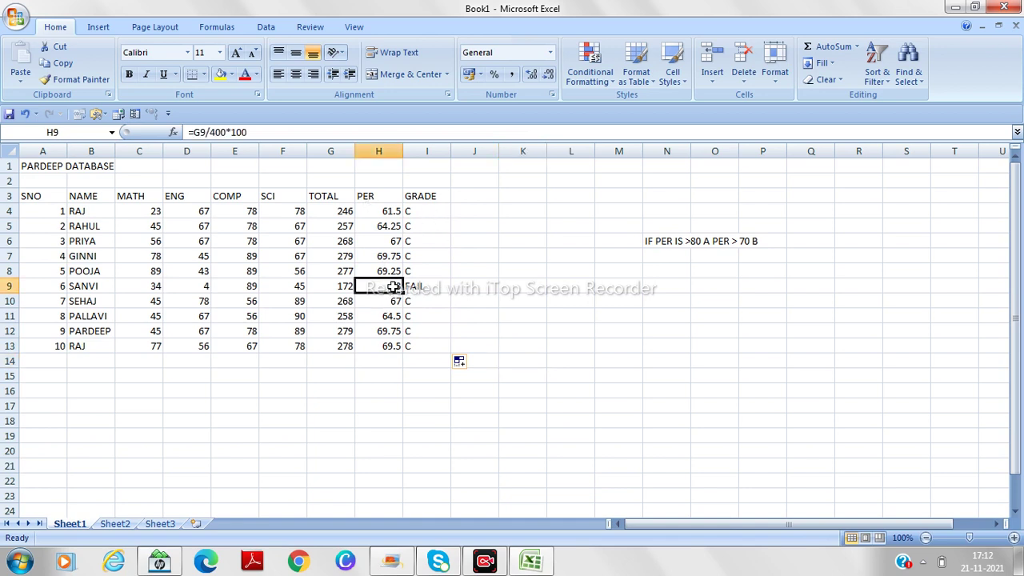
{"action": "double_click", "coordinate": [398, 287]}
{"action": "mouse_move", "coordinate": [486, 560]}
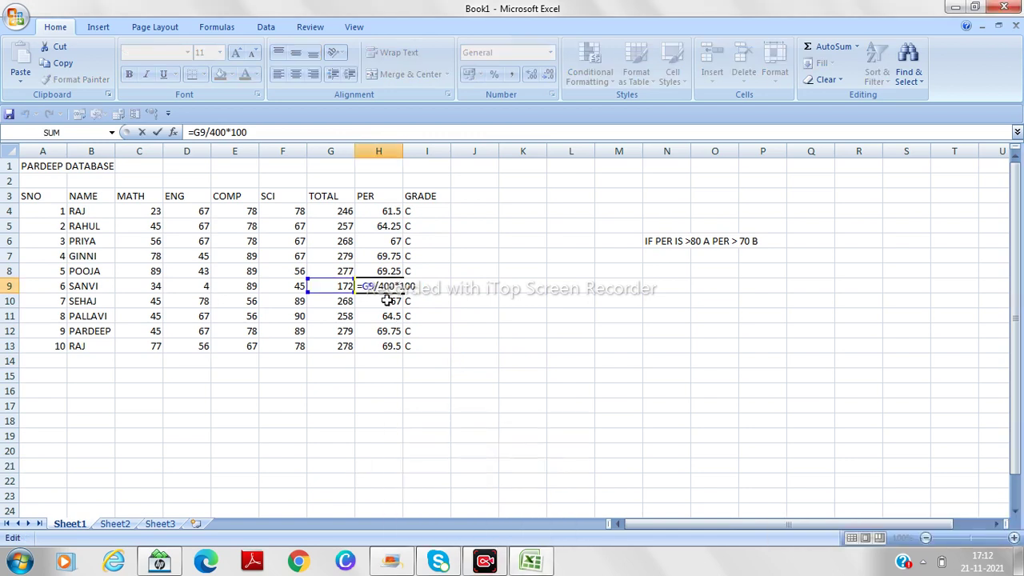
{"action": "left_click", "coordinate": [387, 271]}
{"action": "left_click", "coordinate": [555, 360]}
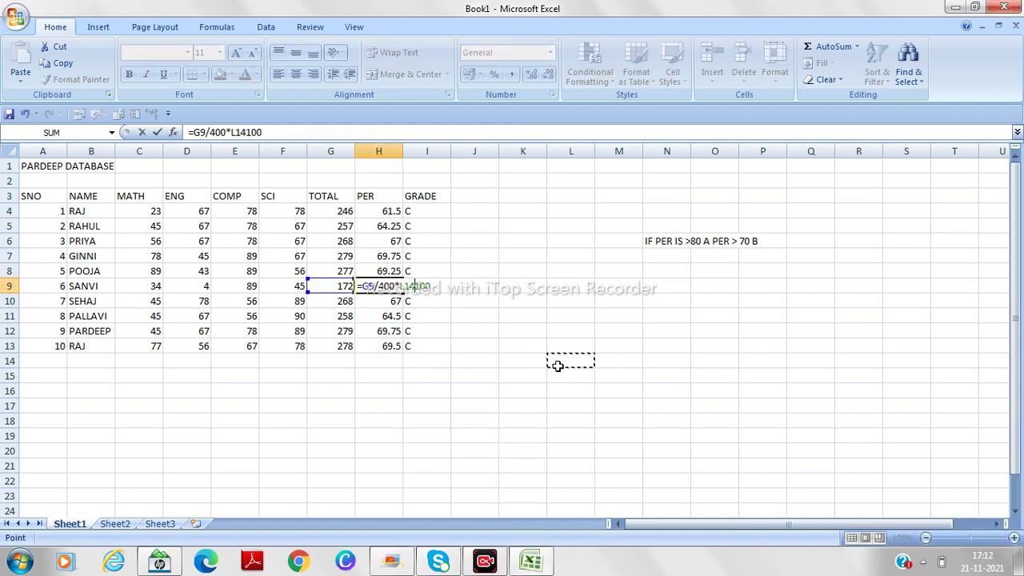
{"action": "key", "text": "F2"}
{"action": "left_click", "coordinate": [541, 243]}
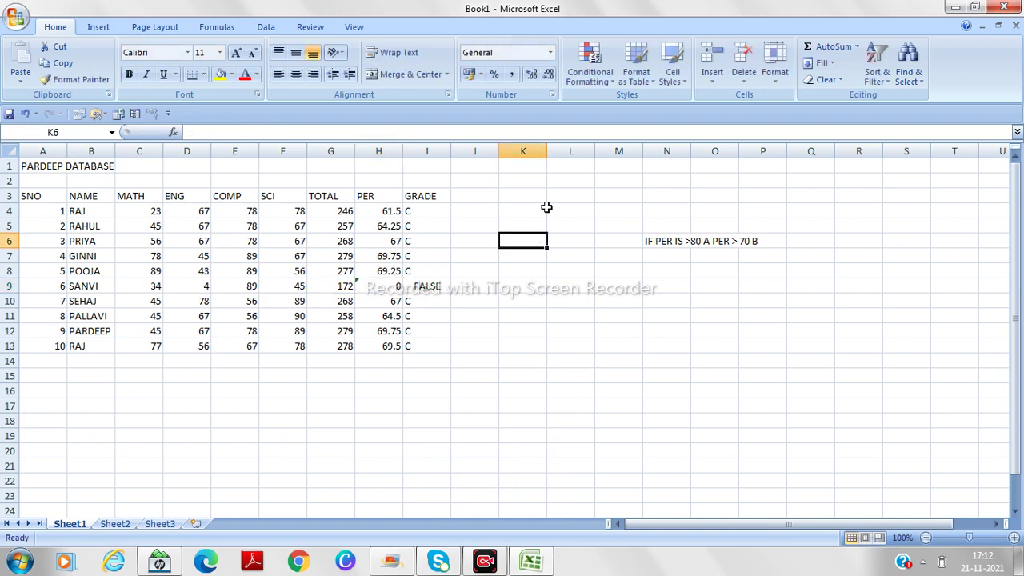
Re-edit the H9 formula, leaving H9 at 0 and its grade in I9 as FALSE.
{"action": "double_click", "coordinate": [397, 286]}
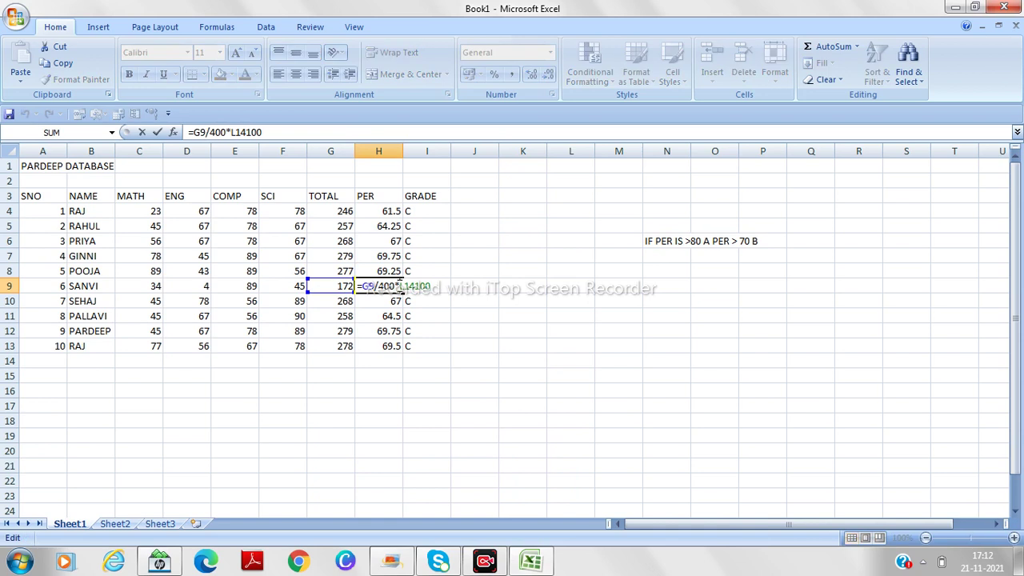
{"action": "type", "text": "5"}
{"action": "key", "text": "BackSpace"}
{"action": "left_click", "coordinate": [328, 390]}
{"action": "key", "text": "BackSpace"}
{"action": "key", "text": "BackSpace"}
{"action": "key", "text": "BackSpace"}
{"action": "type", "text": "G"}
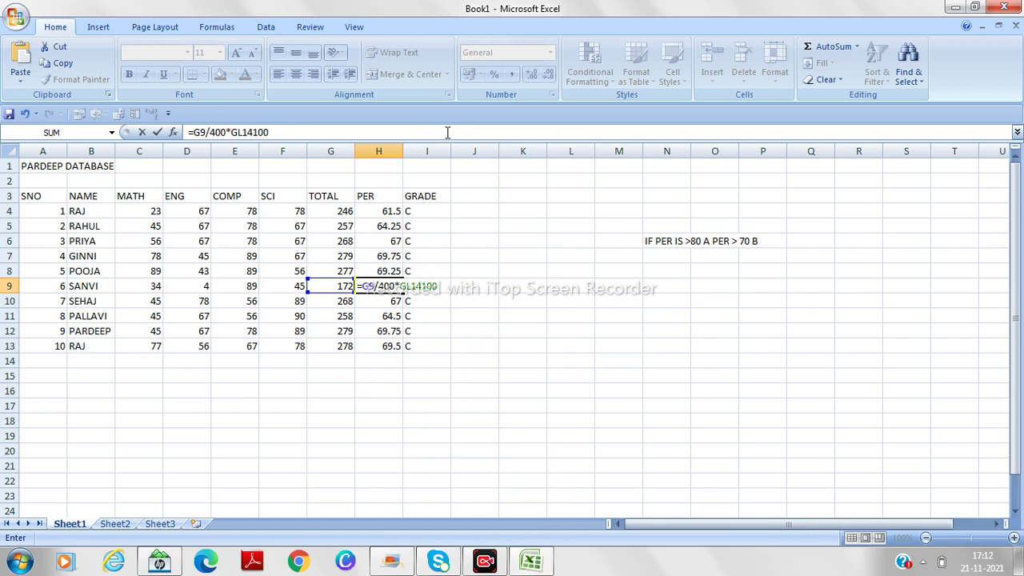
{"action": "left_click", "coordinate": [388, 243]}
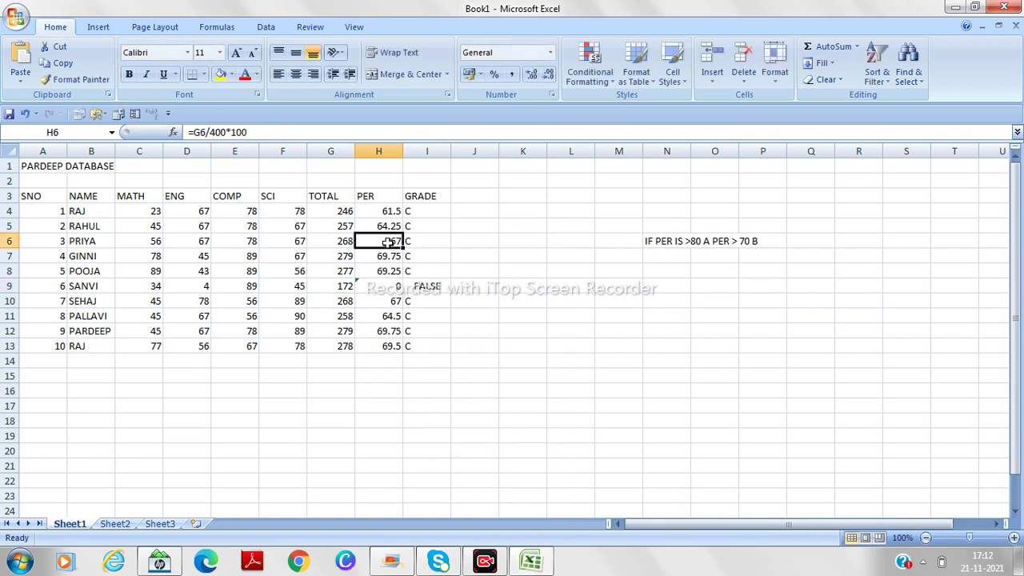
Enter 90 as the percentage in H6 and H4 so both grade as A.
{"action": "type", "text": "90"}
{"action": "key", "text": "Return"}
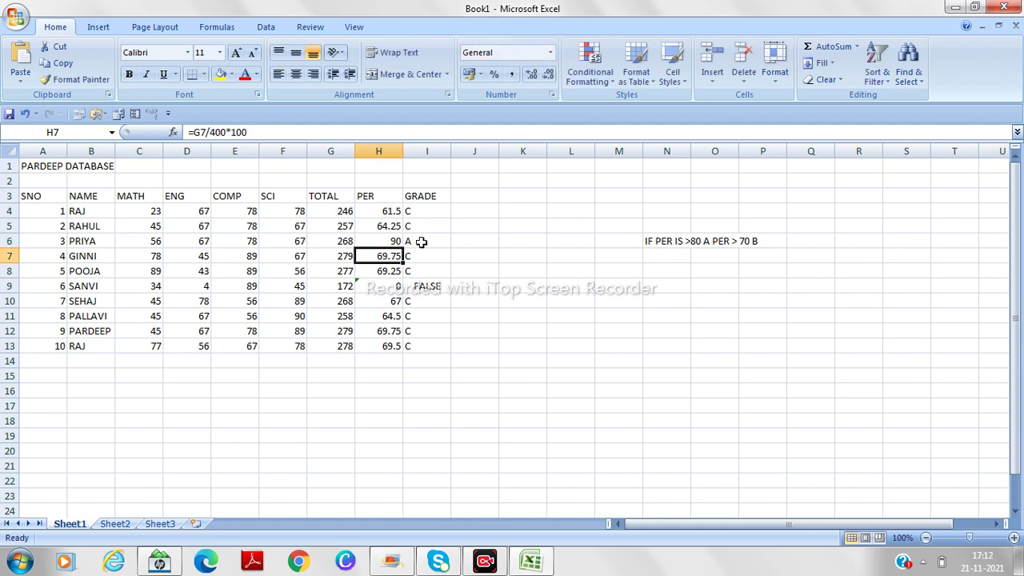
{"action": "left_click", "coordinate": [396, 213]}
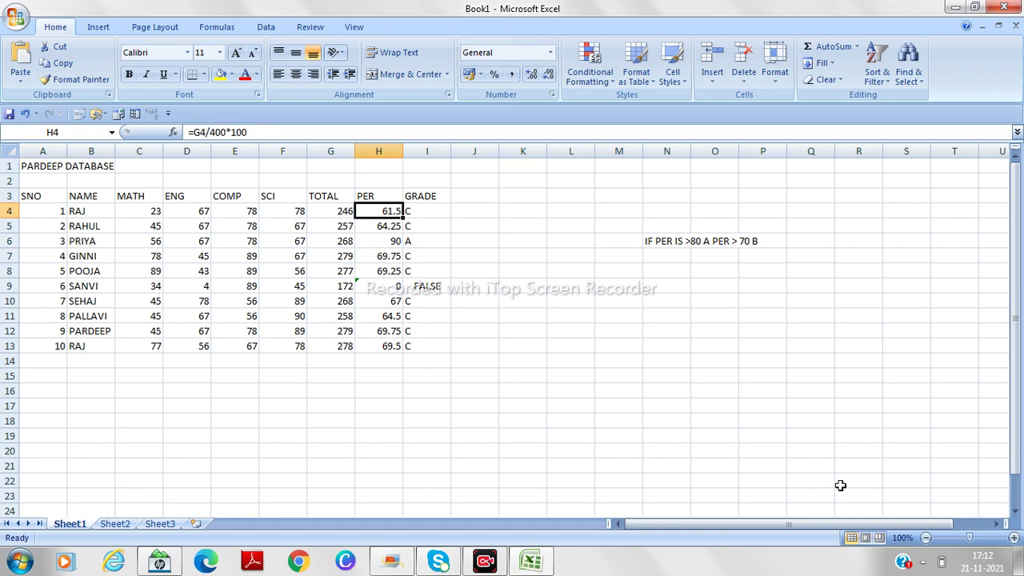
{"action": "type", "text": "90"}
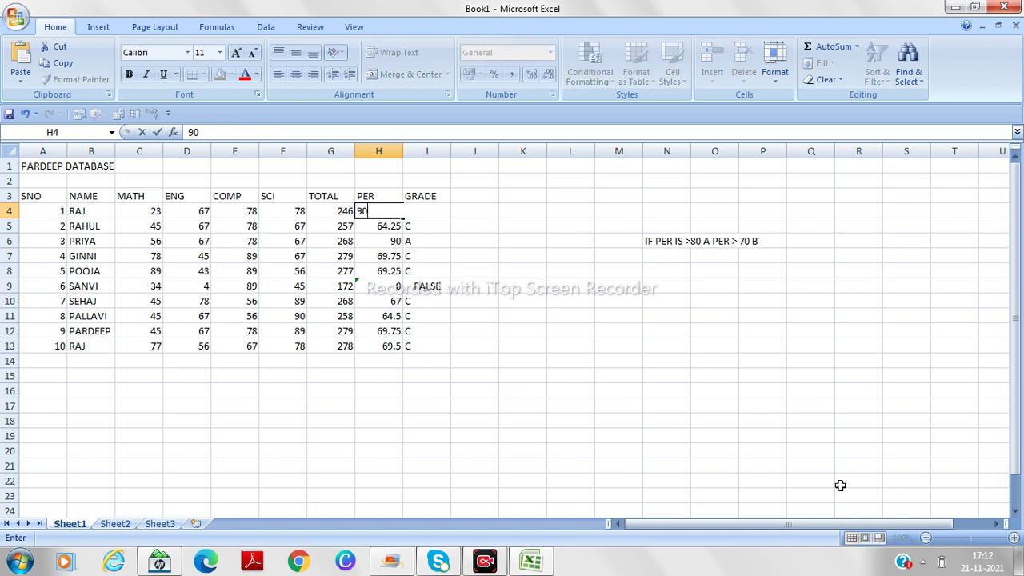
{"action": "key", "text": "Return"}
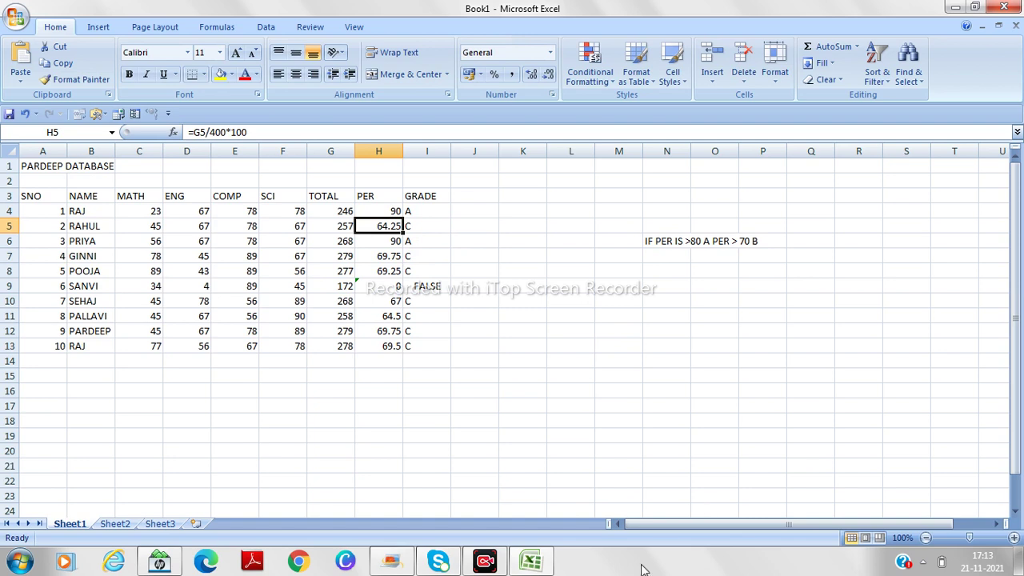
{"action": "left_click", "coordinate": [71, 166]}
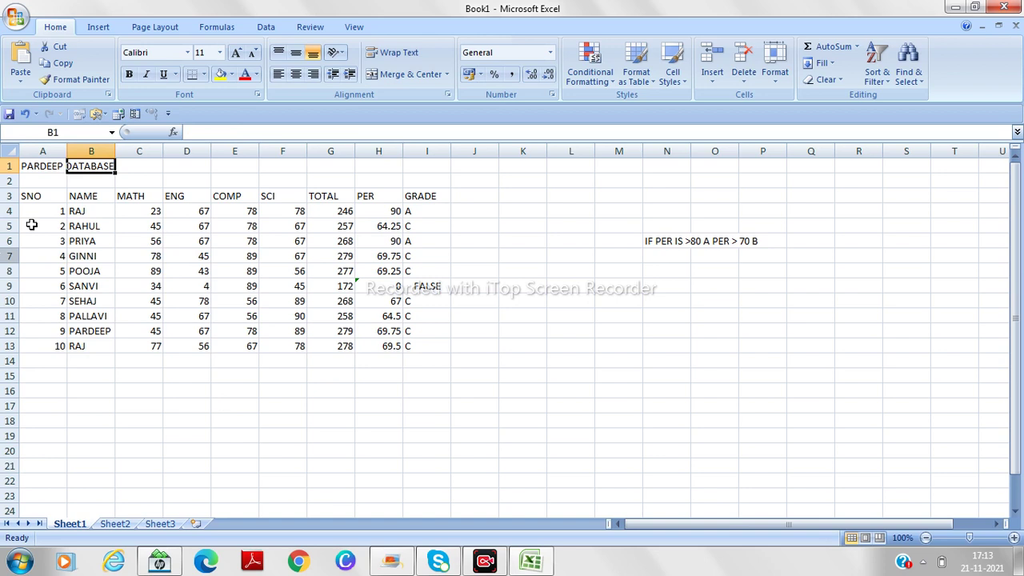
Centre, bold and apply All Borders to the table A3:I15.
{"action": "left_click", "coordinate": [37, 197]}
{"action": "mouse_move", "coordinate": [38, 197]}
{"action": "left_mouse_down"}
{"action": "mouse_move", "coordinate": [459, 281]}
{"action": "mouse_move", "coordinate": [441, 373]}
{"action": "left_mouse_up"}
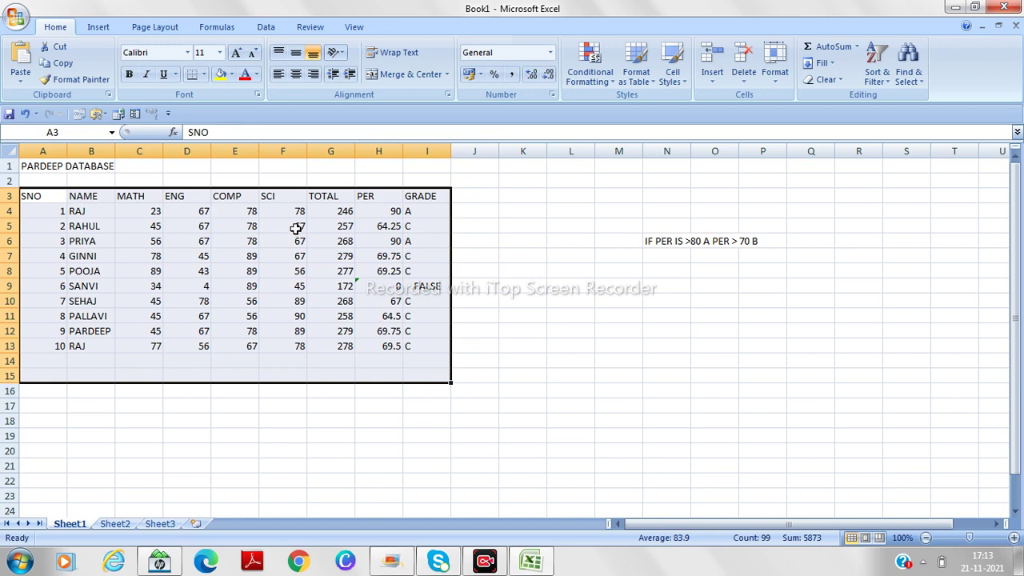
{"action": "left_click", "coordinate": [294, 75]}
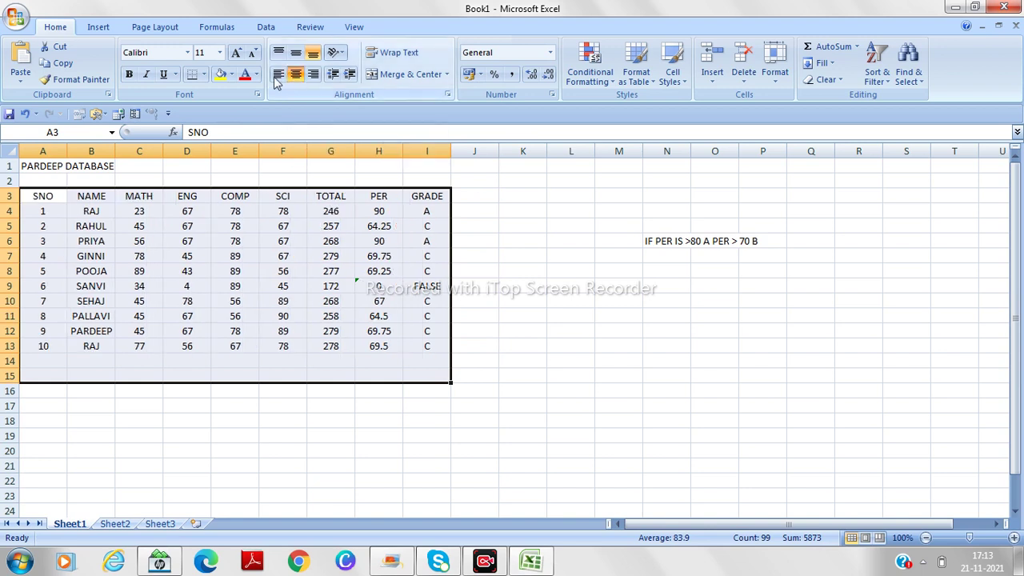
{"action": "left_click", "coordinate": [129, 74]}
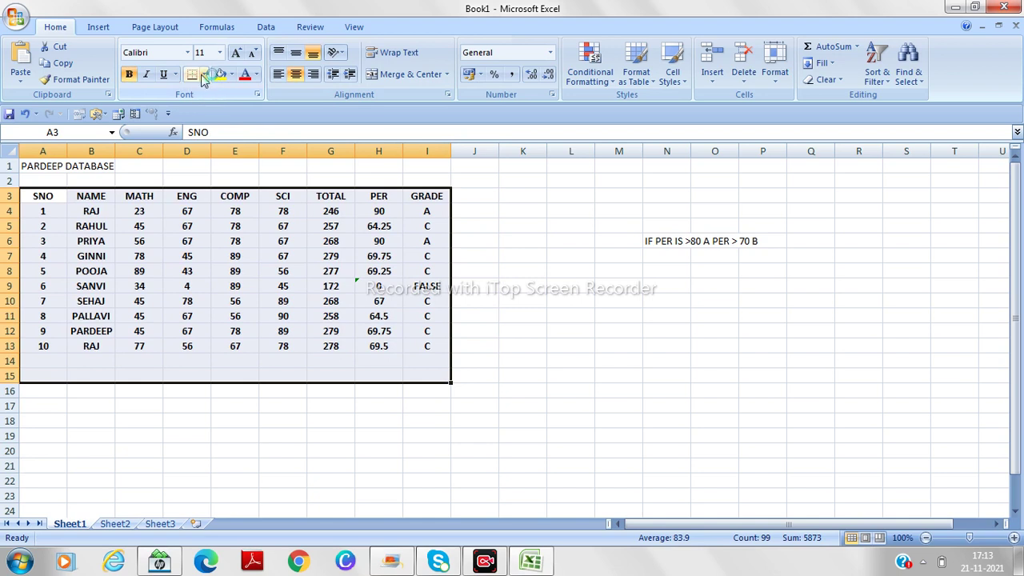
{"action": "left_click", "coordinate": [205, 74]}
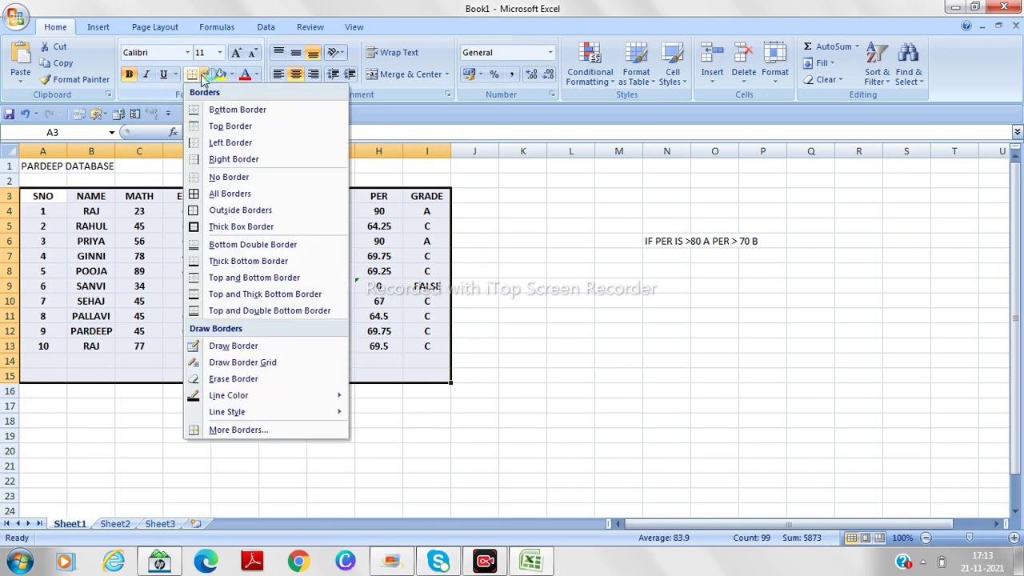
{"action": "left_click", "coordinate": [244, 194]}
{"action": "left_click", "coordinate": [542, 328]}
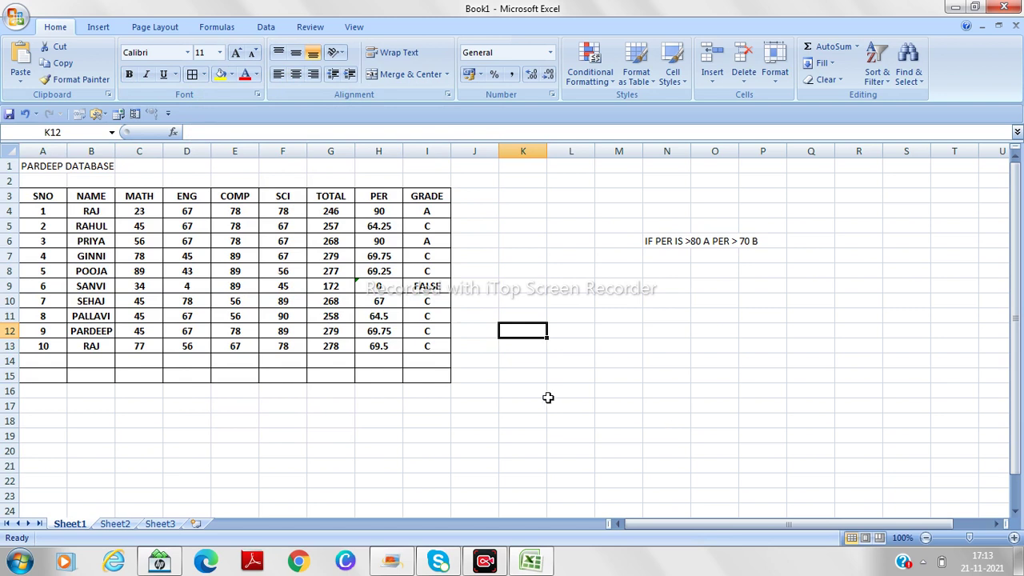
Remove bold from the data rows A4:I13, keeping only the header bold.
{"action": "left_click", "coordinate": [35, 211]}
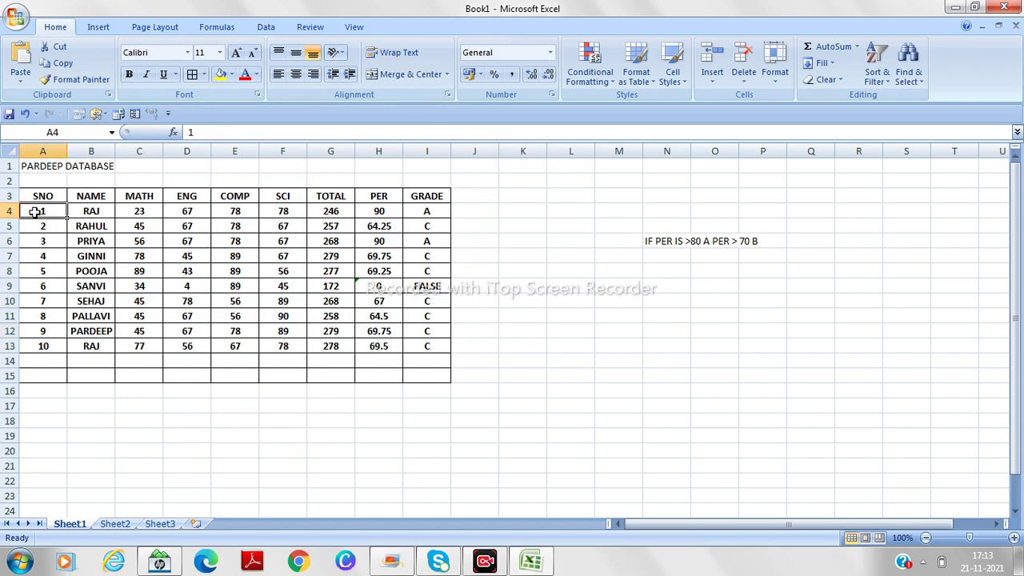
{"action": "left_click_drag", "start_coordinate": [34, 211], "coordinate": [428, 349]}
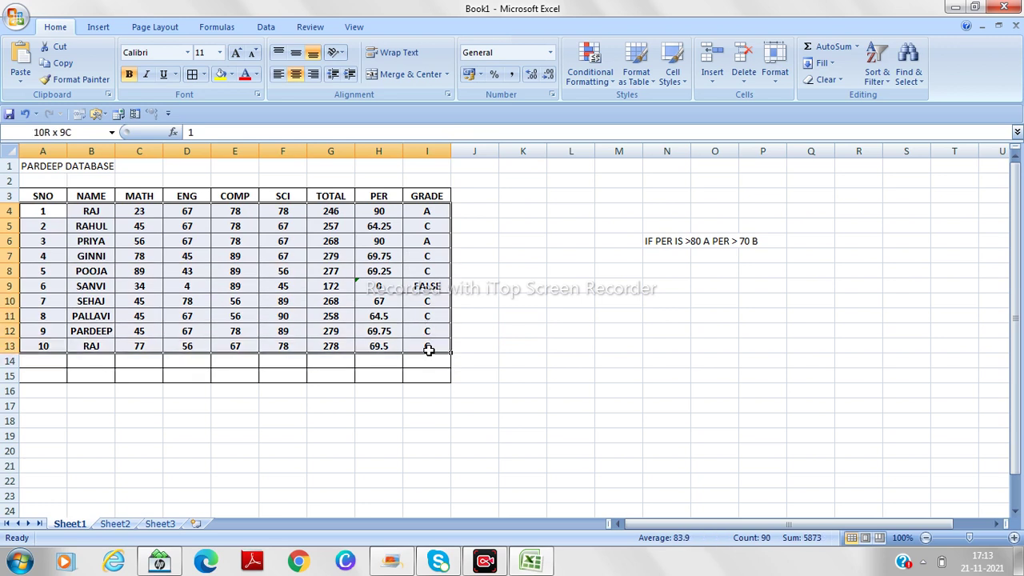
{"action": "left_click", "coordinate": [129, 74]}
{"action": "left_click", "coordinate": [537, 358]}
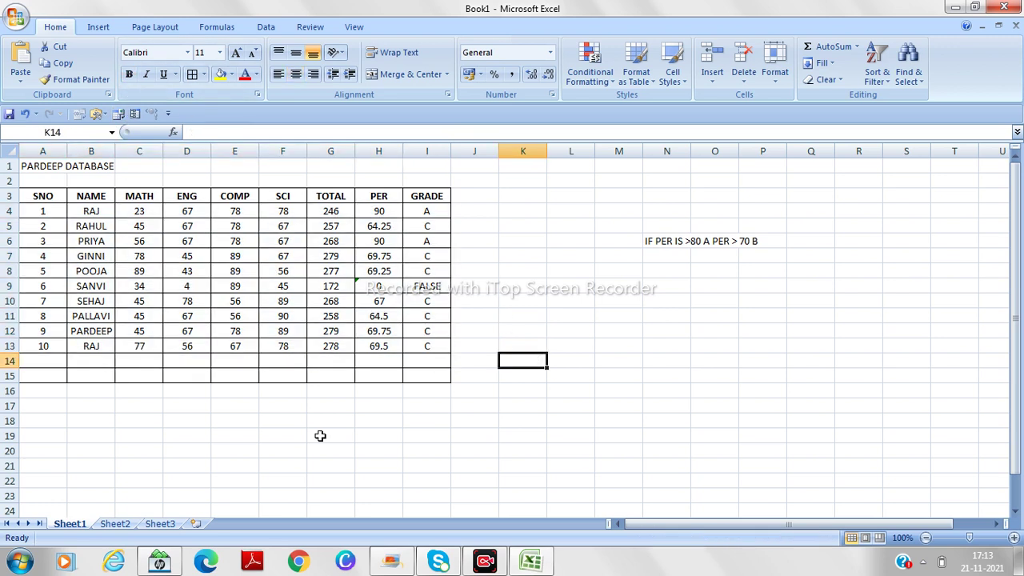
Add leading spaces to the A1 title in the formula bar to centre it above the table.
{"action": "left_click", "coordinate": [29, 166]}
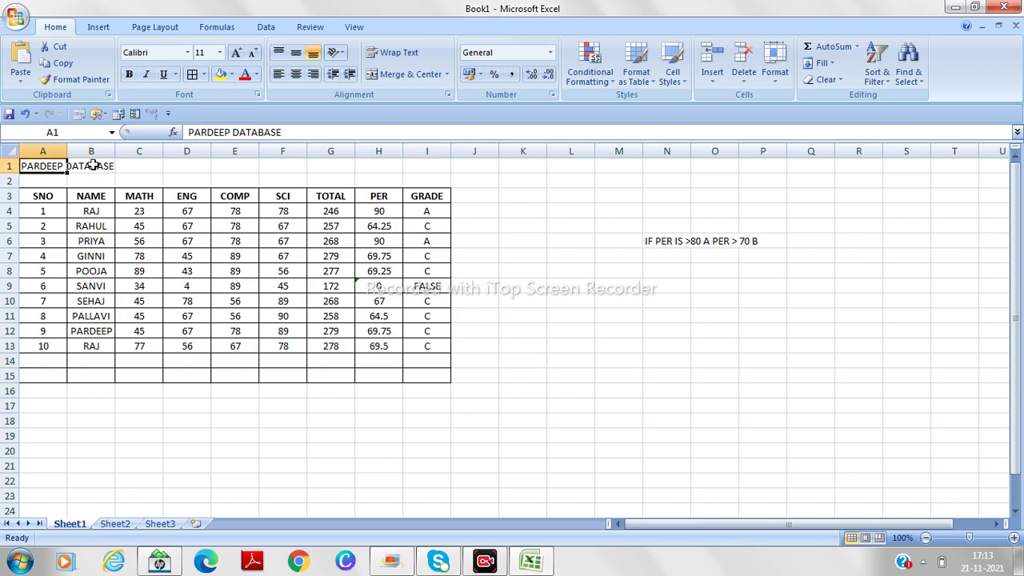
{"action": "left_click", "coordinate": [188, 132]}
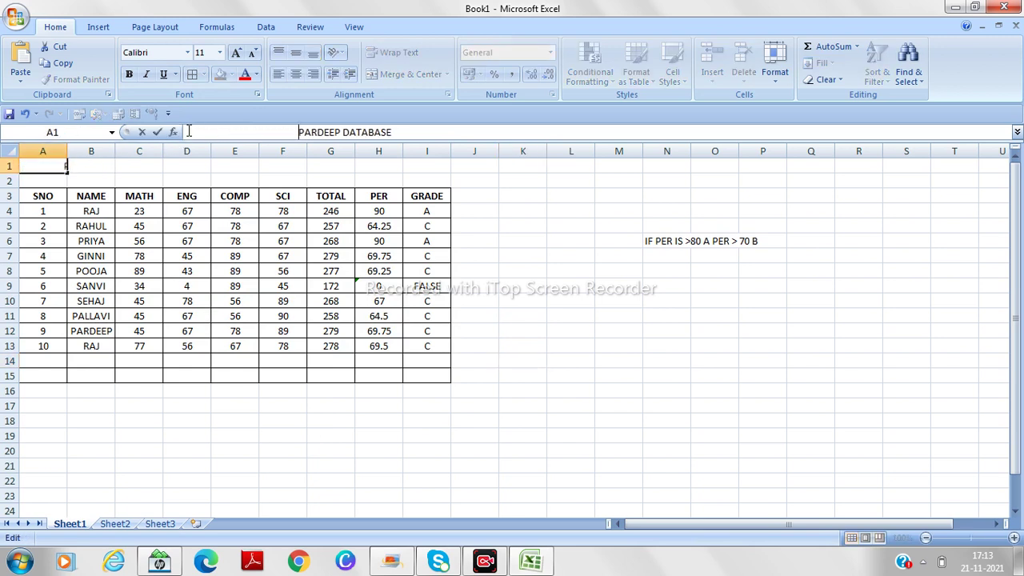
{"action": "left_click", "coordinate": [214, 406]}
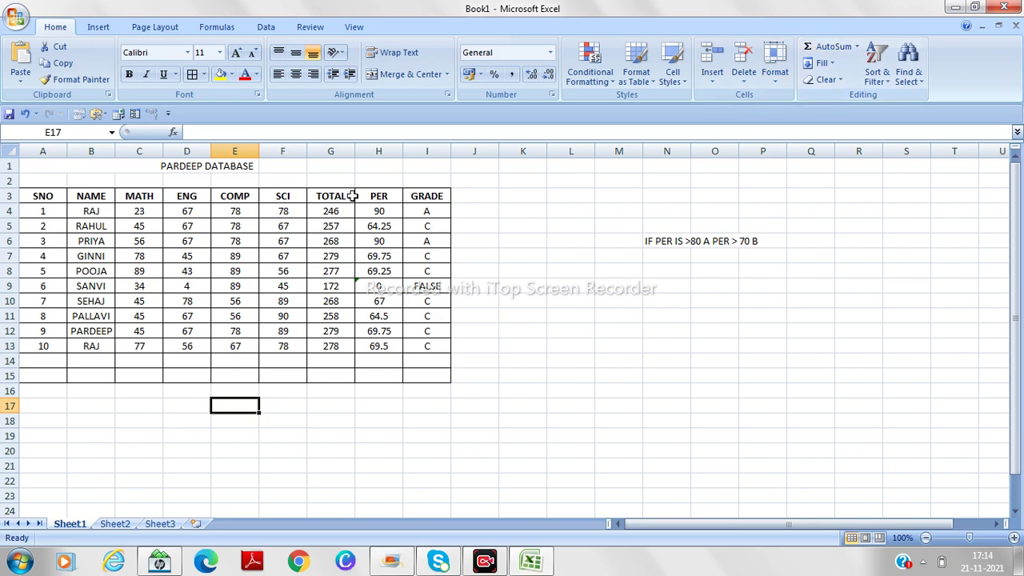
{"action": "left_click", "coordinate": [312, 211]}
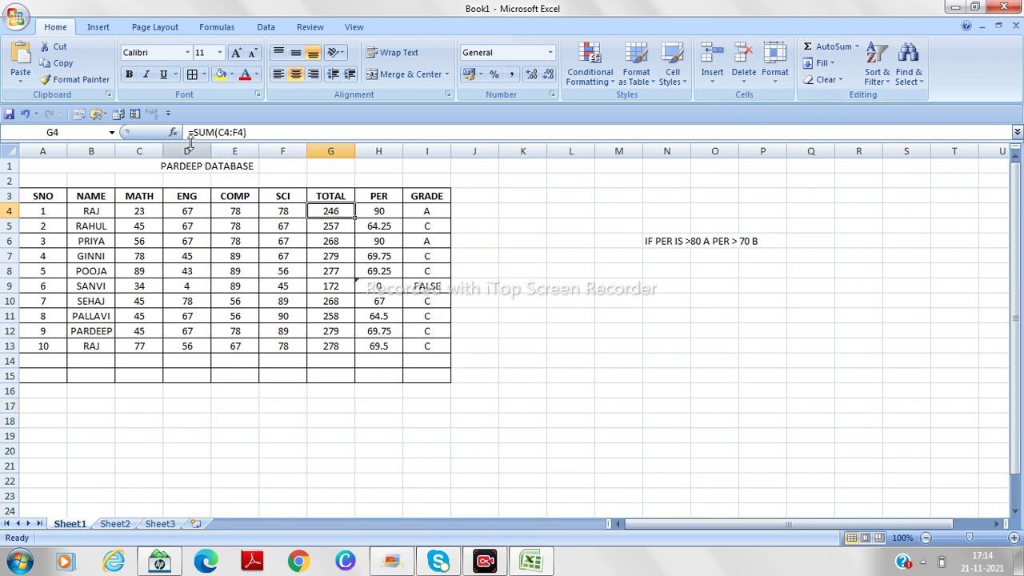